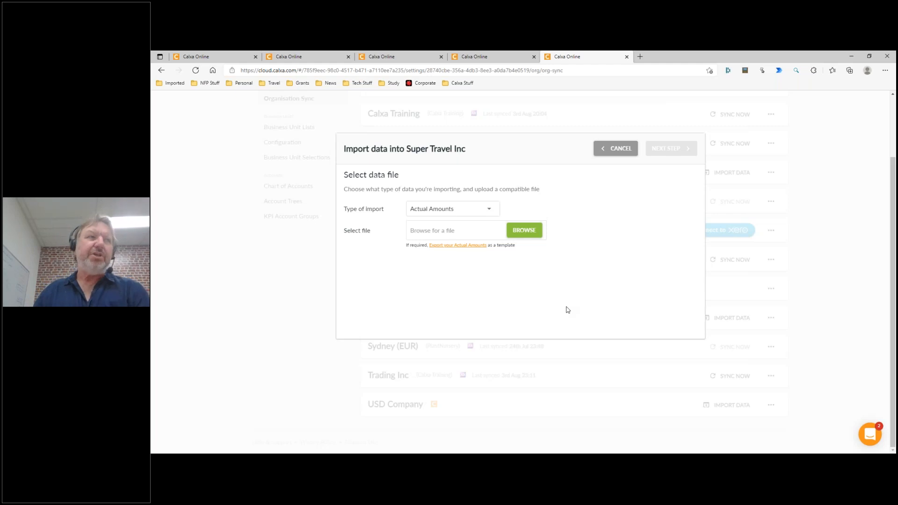
Step: Choose Calxa-Amounts-2021-08-03-19070521.xlsx from Downloads as Super Travel Inc's Actual Amounts import file and proceed to matching its fields
click(484, 211)
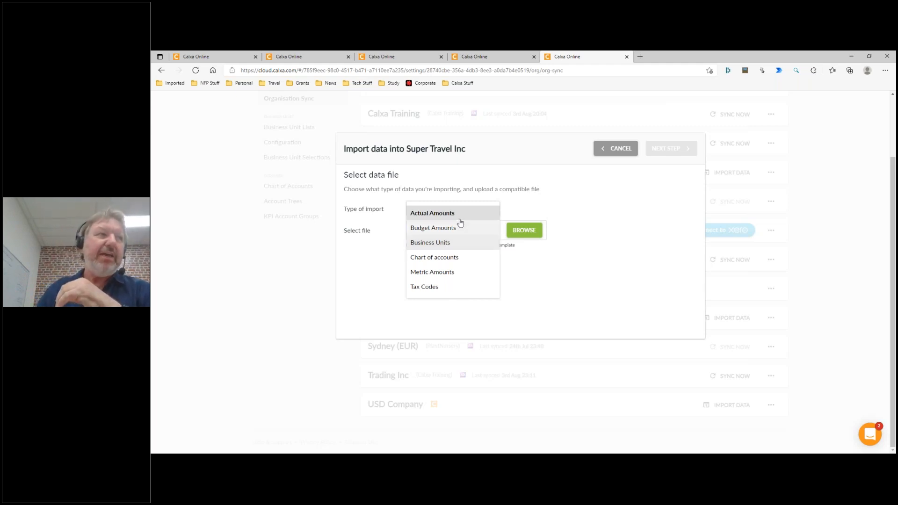
click(484, 218)
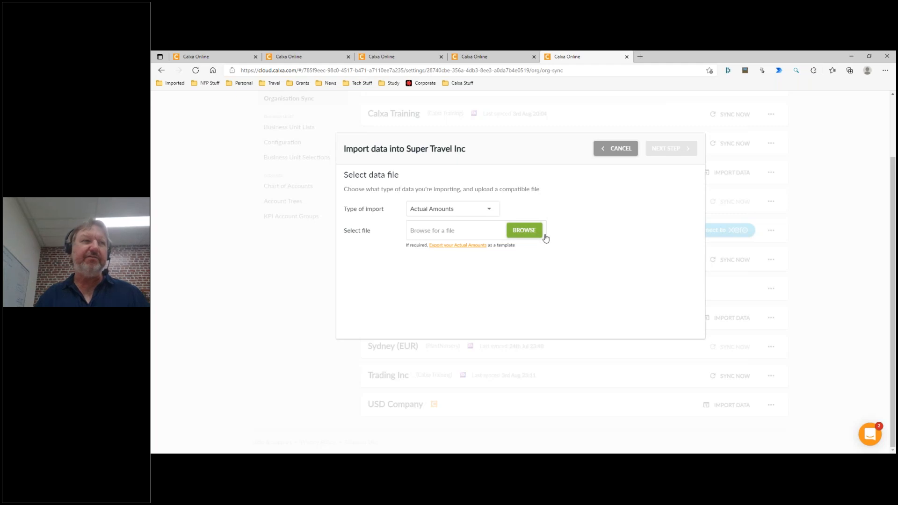
click(529, 233)
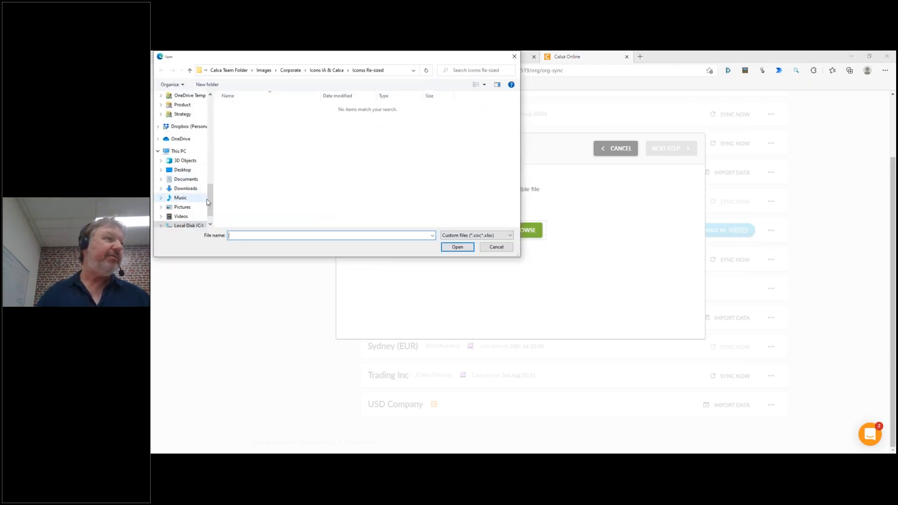
scroll(211, 107, up, 1)
scroll(209, 107, up, 8)
click(203, 122)
click(319, 120)
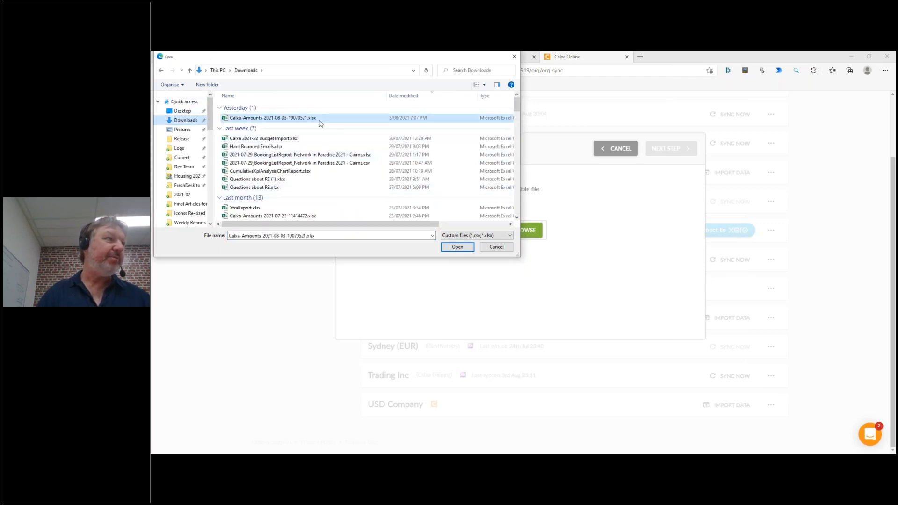
click(461, 249)
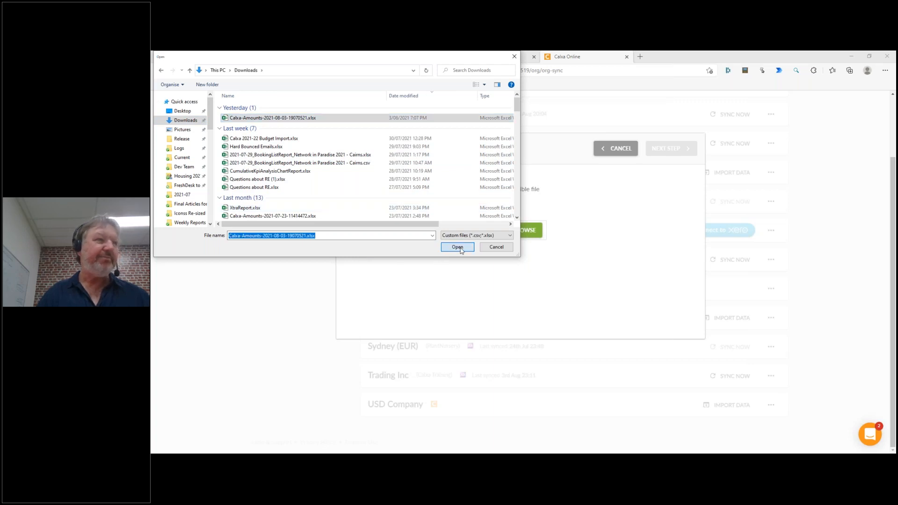
click(664, 152)
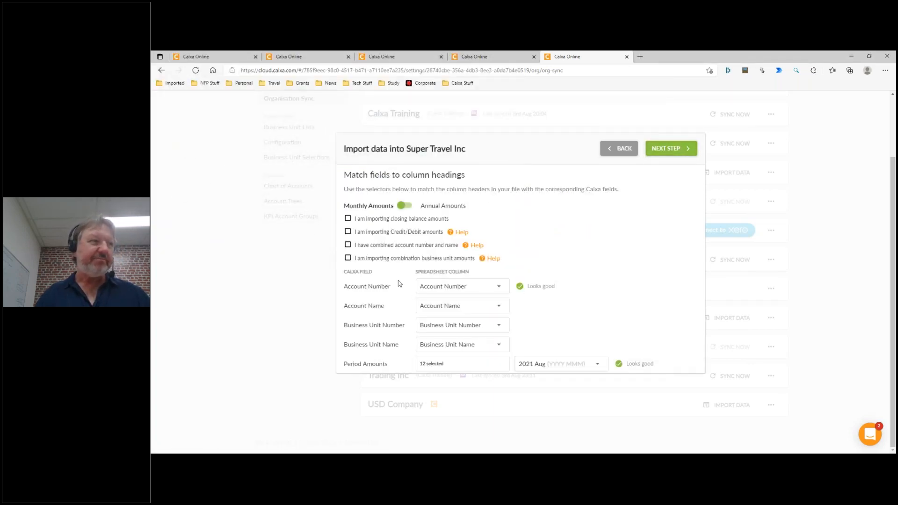
Step: Try the closing balance and Credit/Debit amount options, and cancel the data import into Super Travel Inc
click(348, 220)
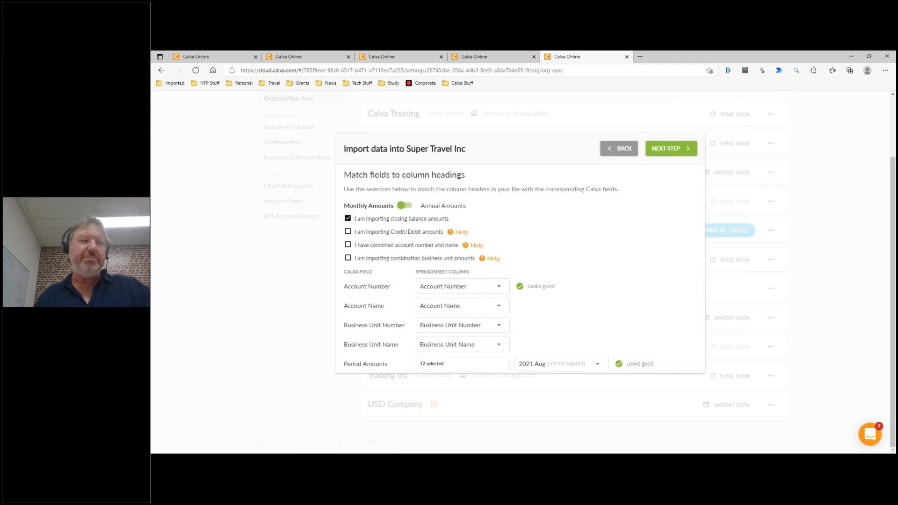
click(348, 220)
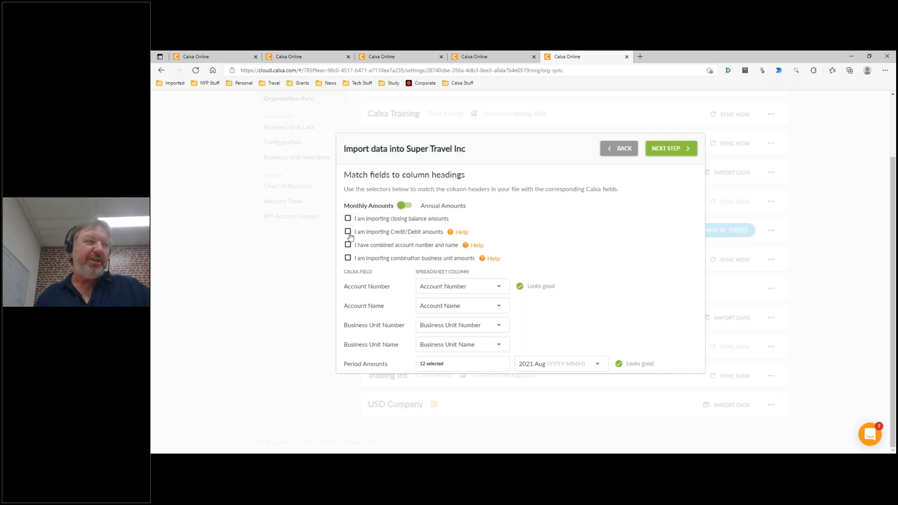
click(349, 232)
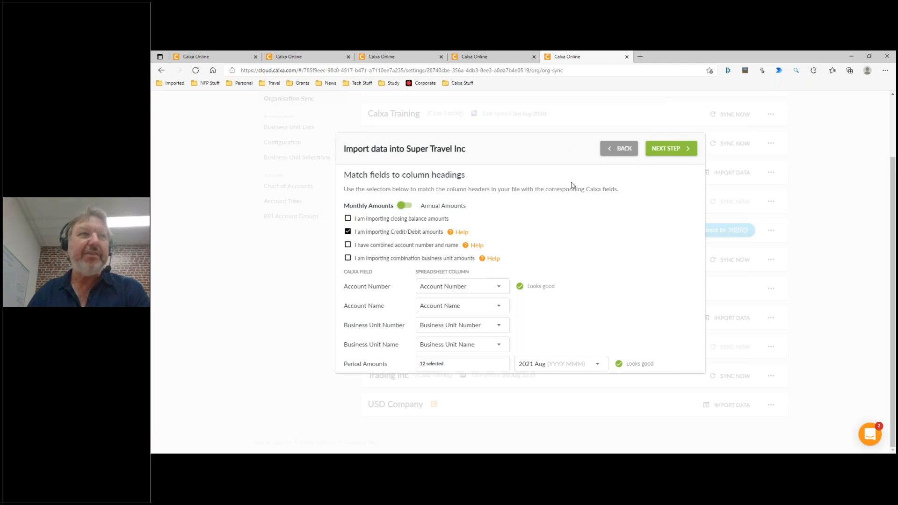
click(619, 153)
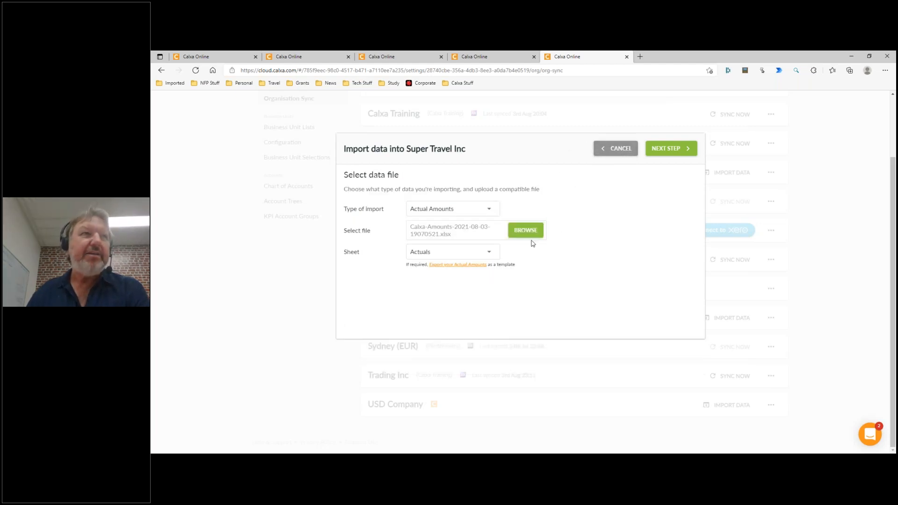
click(607, 148)
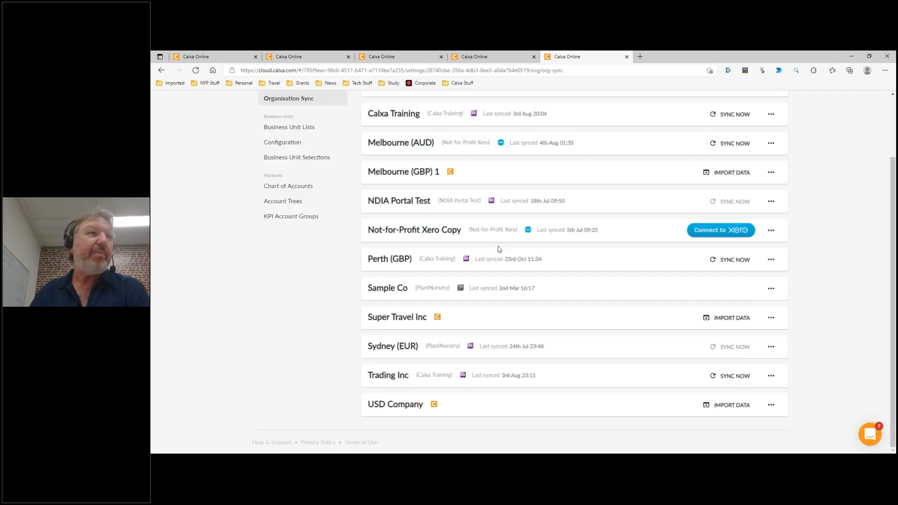
Step: View Super Travel Inc's chart of accounts and open the Board Report account tree of Melbourne (AUD)
scroll(499, 248, up, 2)
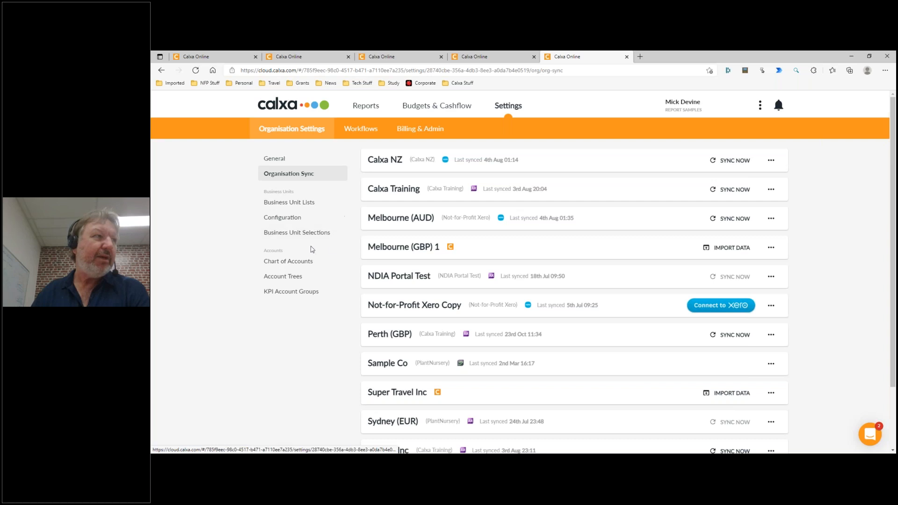
click(302, 269)
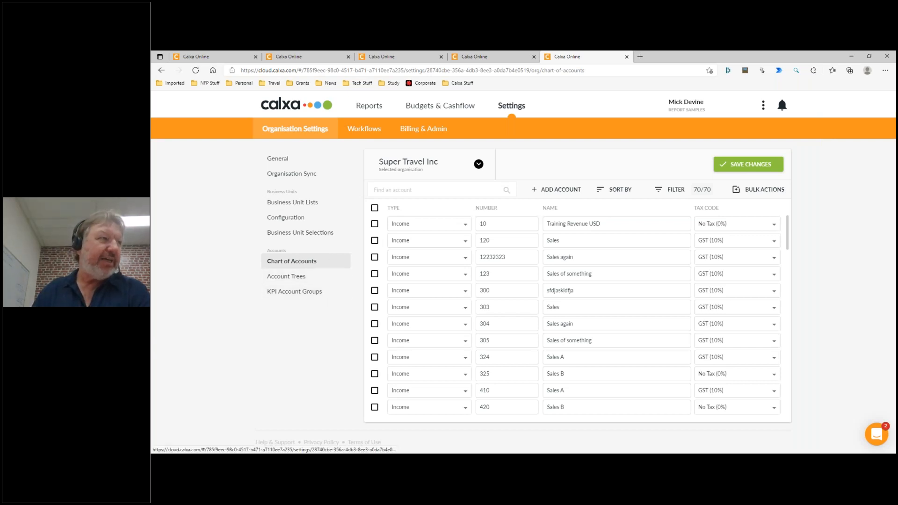
click(323, 277)
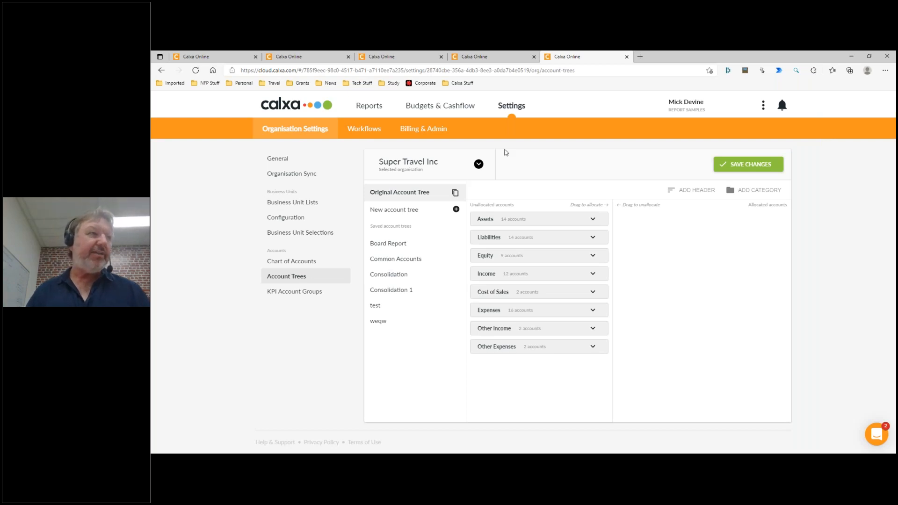
click(478, 165)
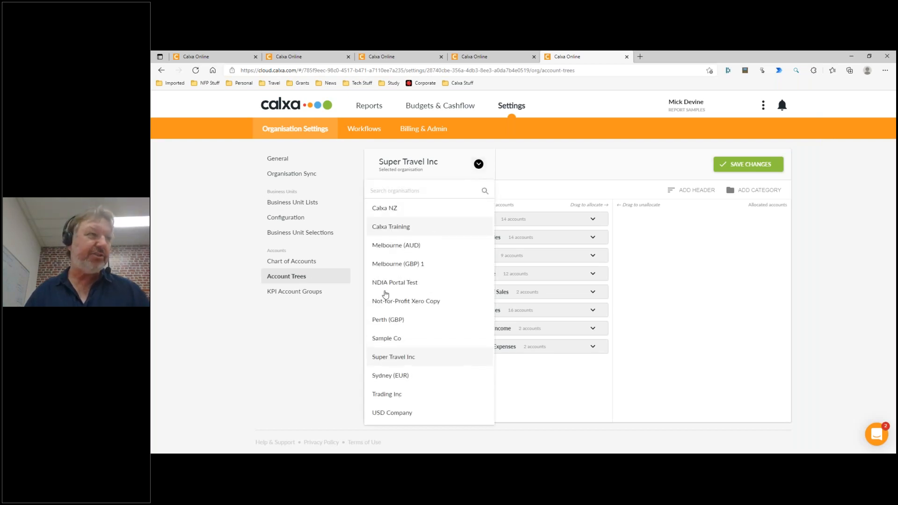
click(402, 246)
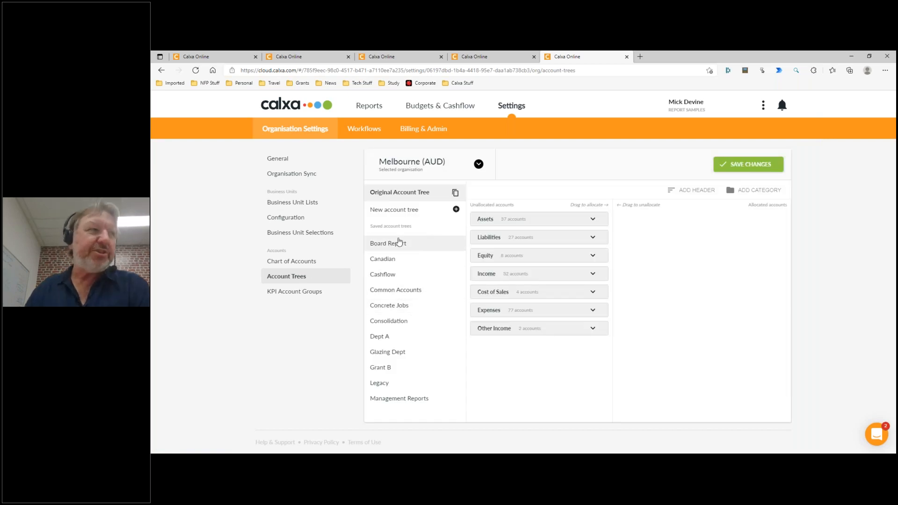
click(415, 245)
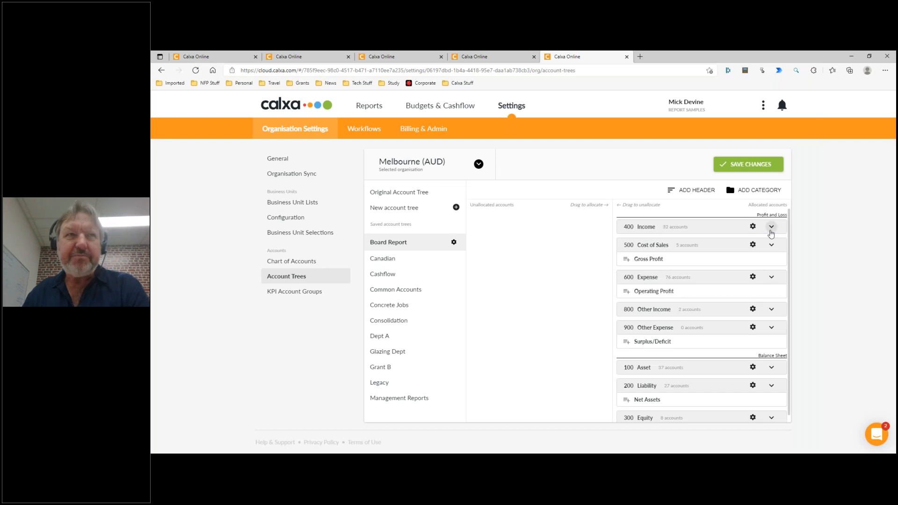
Step: Under Income, move Grants (State) - Capital and Grants (State) Op - Recurrent into Services, and nest Services under Grant Funding
click(771, 227)
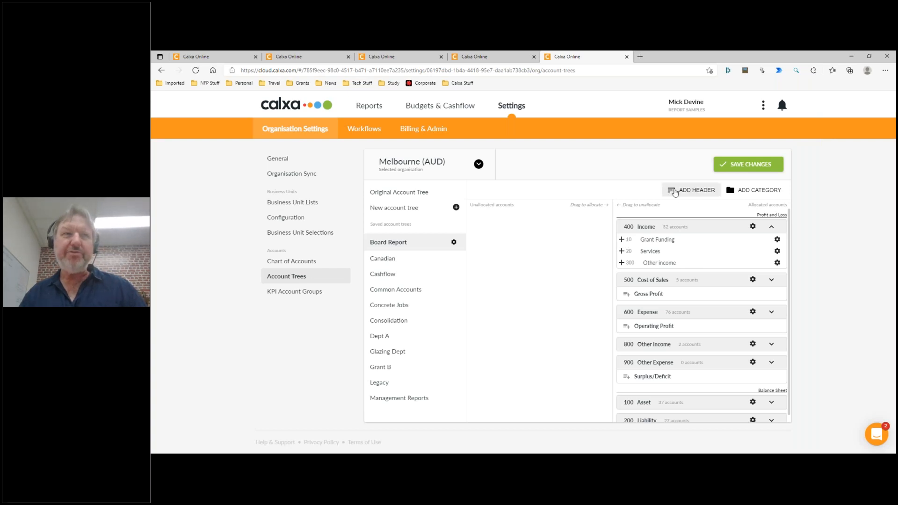
click(622, 239)
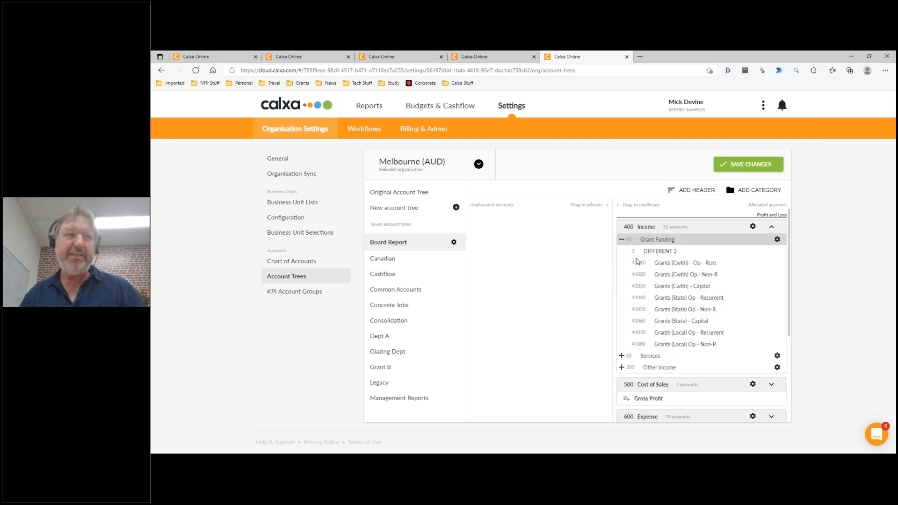
drag(666, 321, 653, 355)
drag(676, 303, 654, 248)
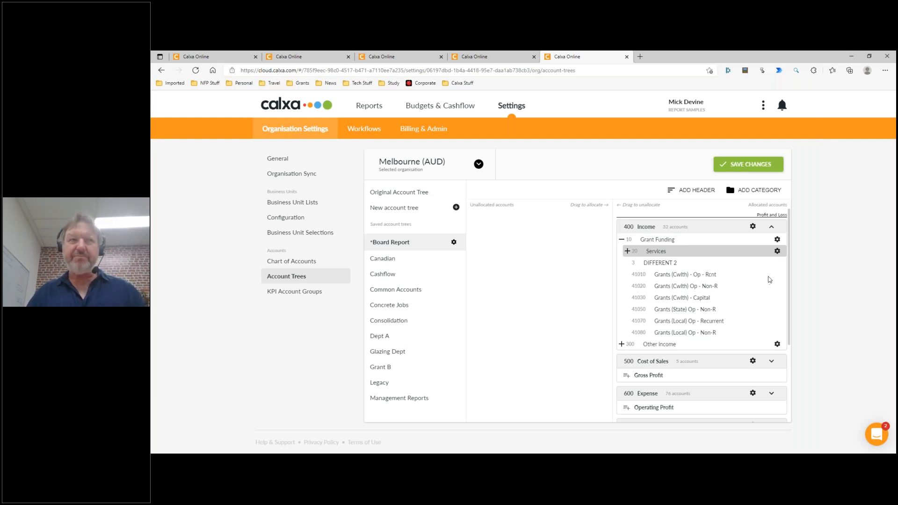
Step: Review the number and name settings of the Services header in the Board Report tree
right_click(770, 252)
click(751, 255)
click(777, 251)
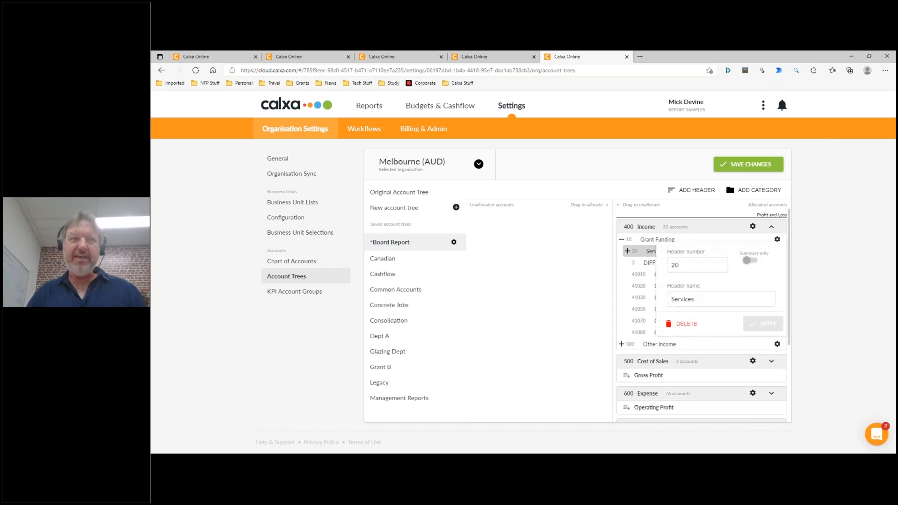
double_click(699, 298)
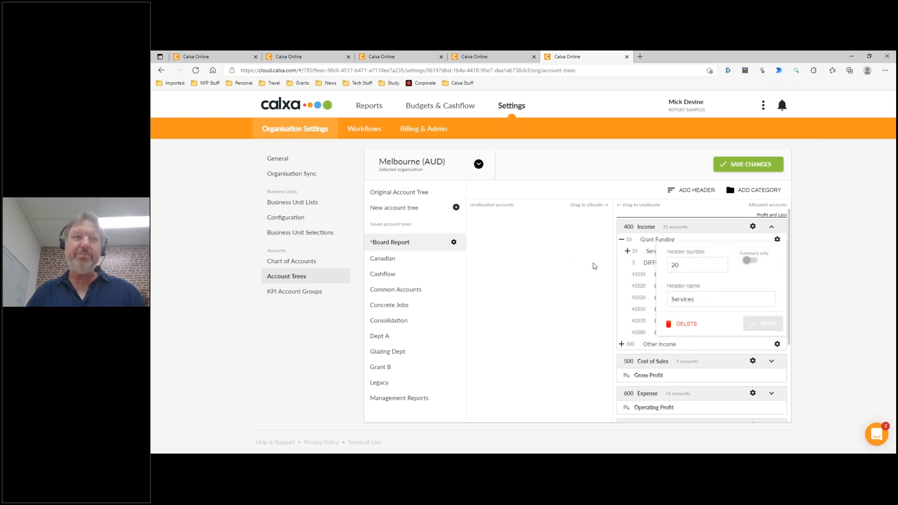
click(593, 263)
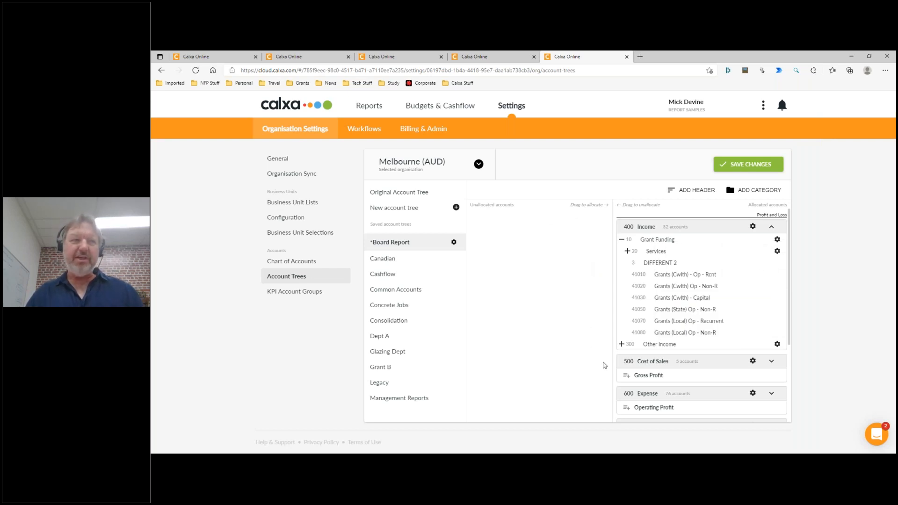
Step: Rename the running total of the Expense category to Operating Surplus/Deficit
click(752, 393)
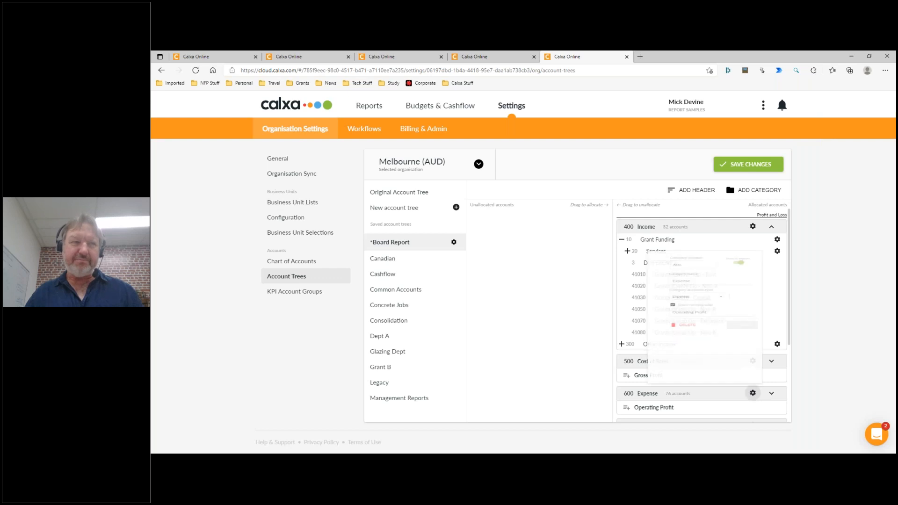
drag(698, 369, 674, 370)
click(694, 372)
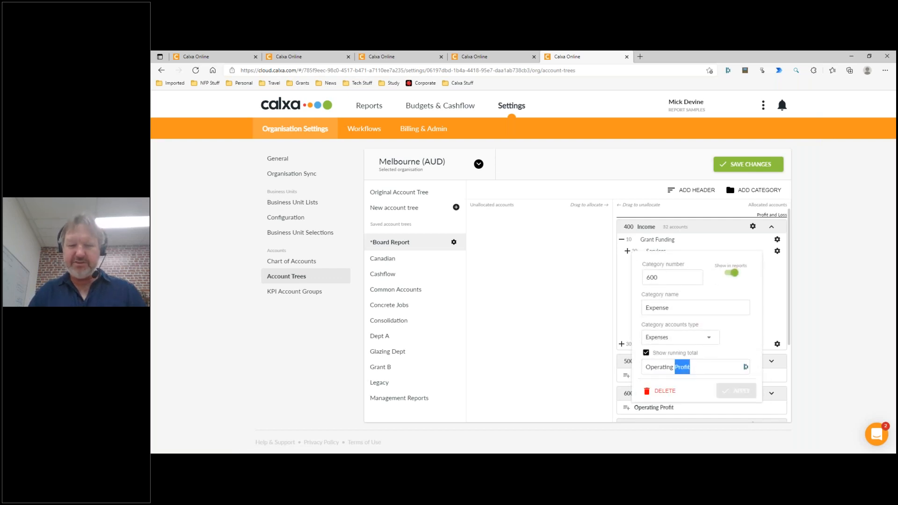
text(Surplu)
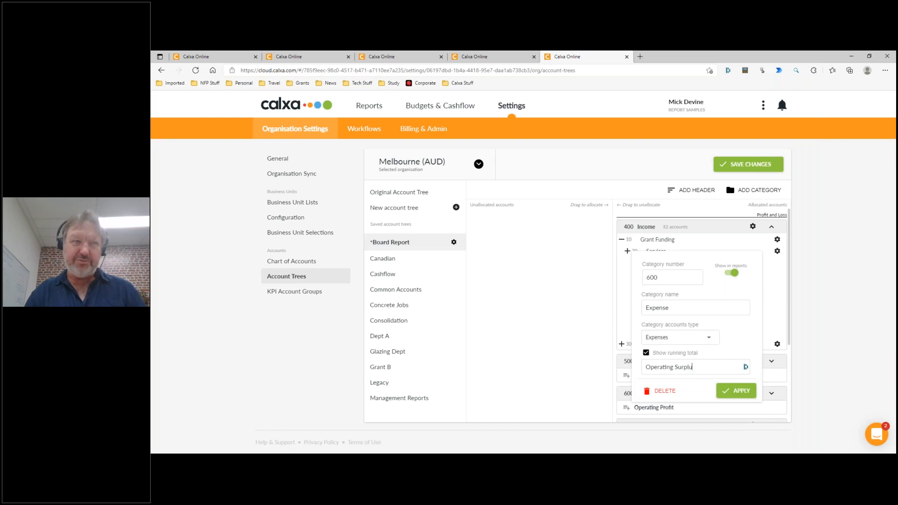
text(s/Deficit)
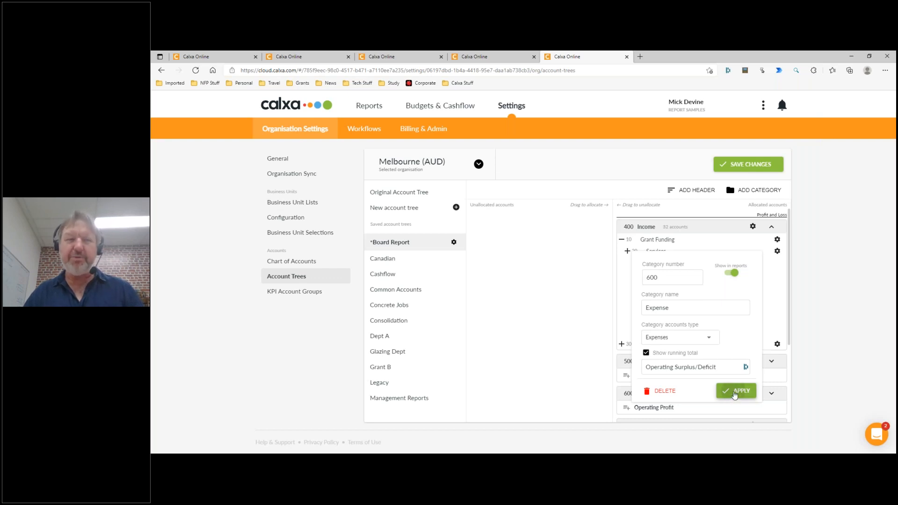
click(735, 391)
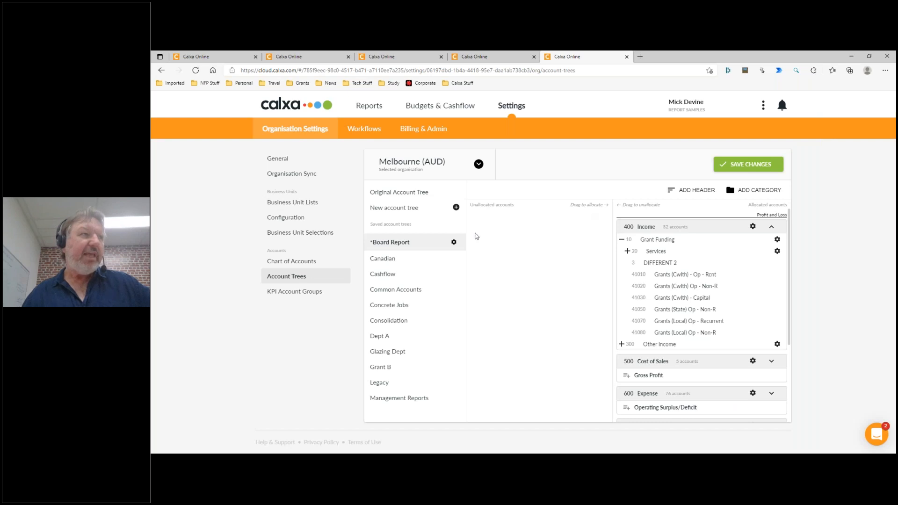
Step: Open the Actuals of Super Travel Inc under Budgets & Cashflow for the Overheads business unit
click(453, 107)
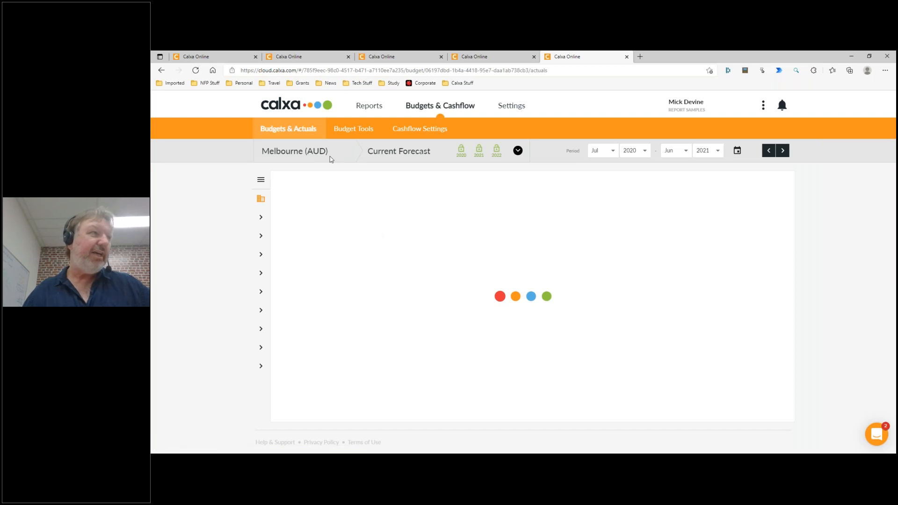
click(312, 152)
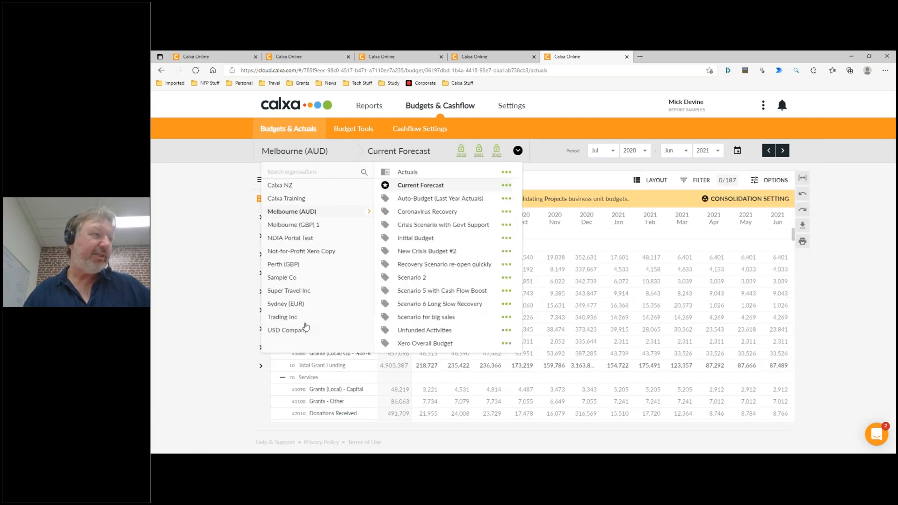
click(293, 290)
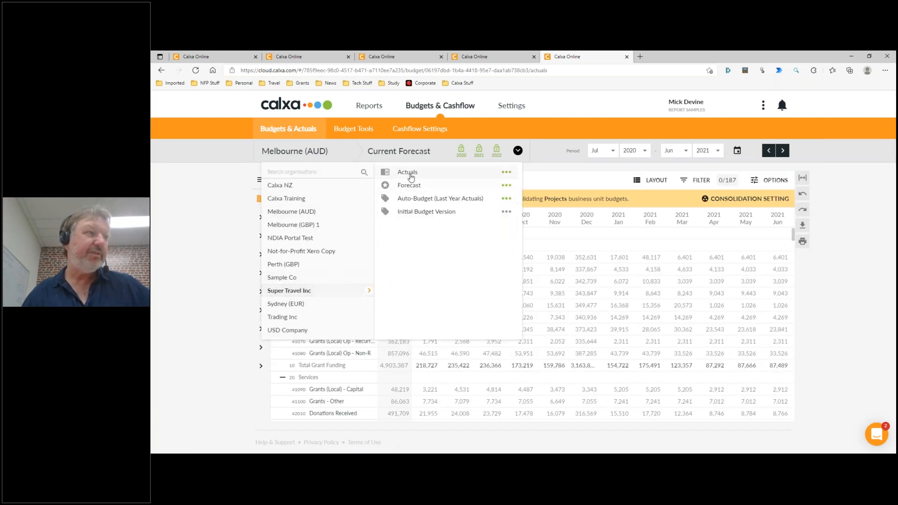
click(388, 173)
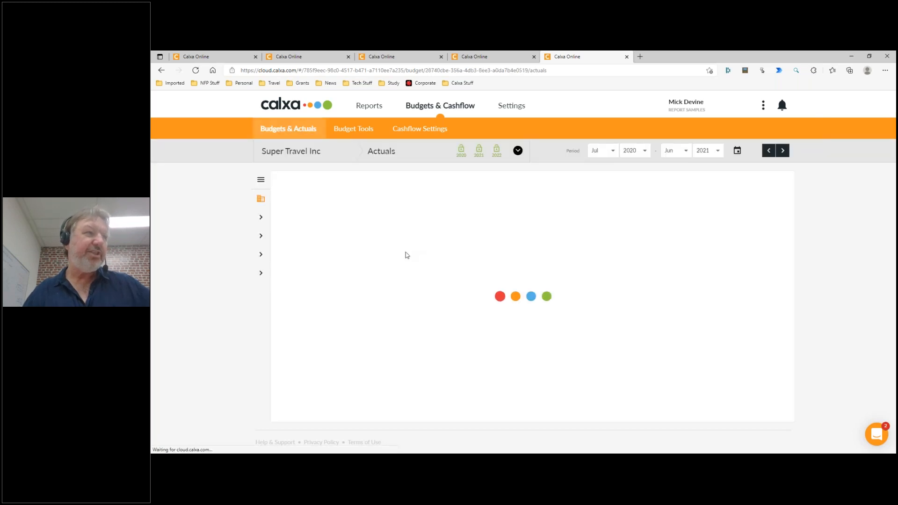
click(260, 183)
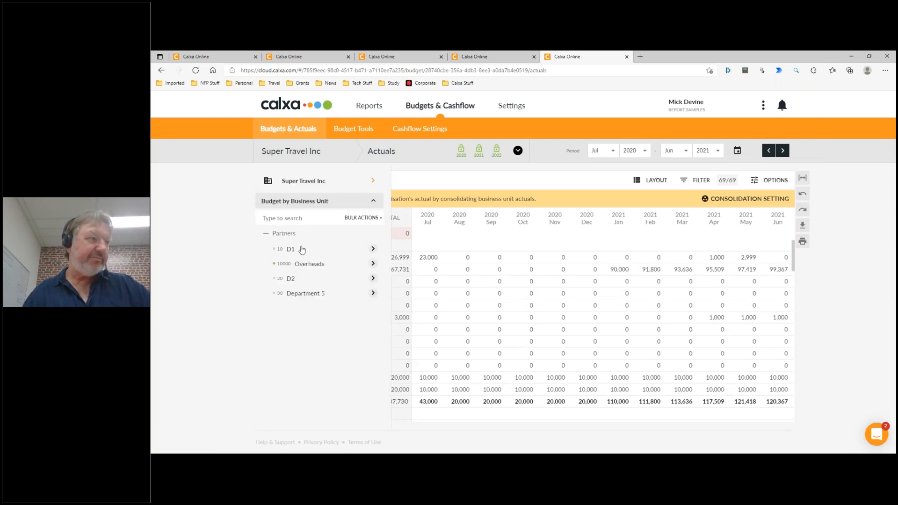
click(317, 270)
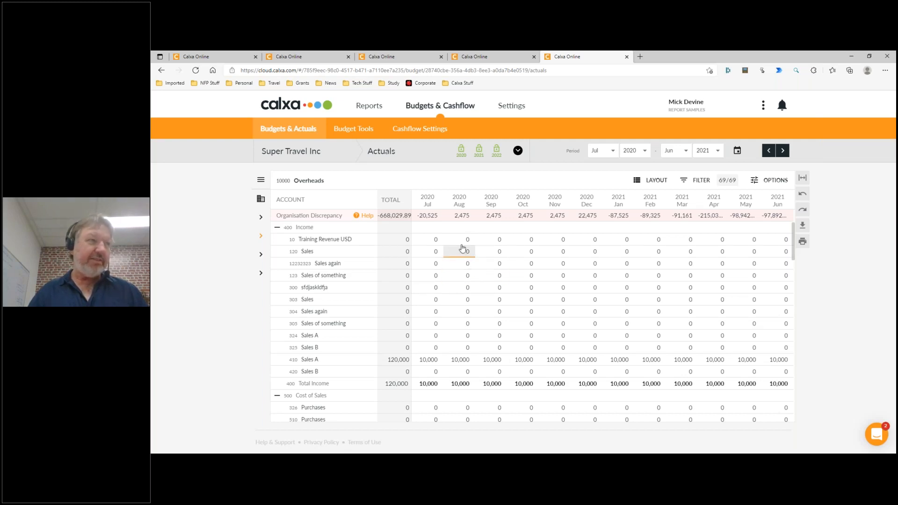
Step: Enter the August 2020 actuals for the Overheads income accounts: 2455 for Training Revenue USD and 220 for Sales directly below it
text(24)
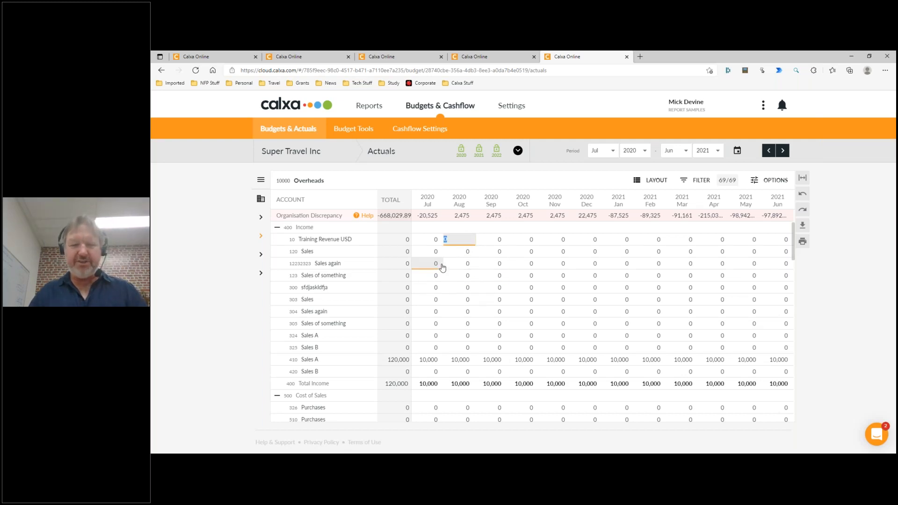
text(55)
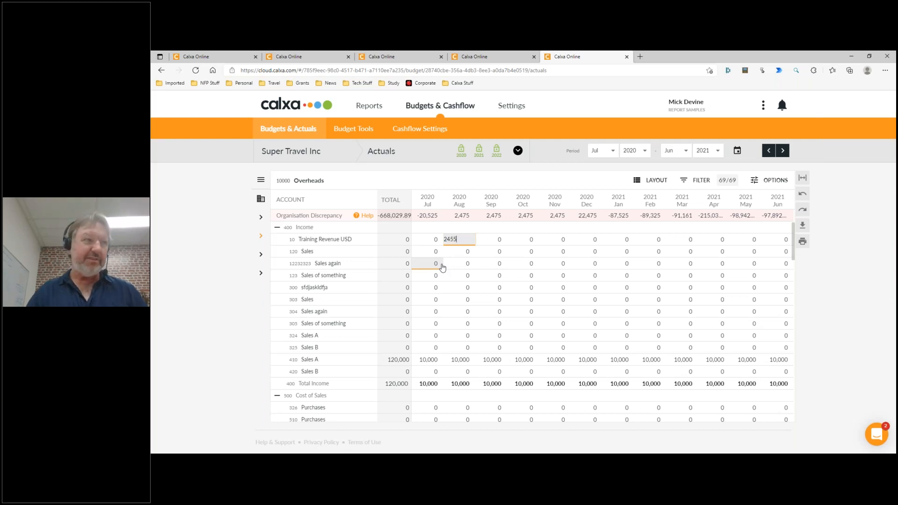
key(Return)
text(220)
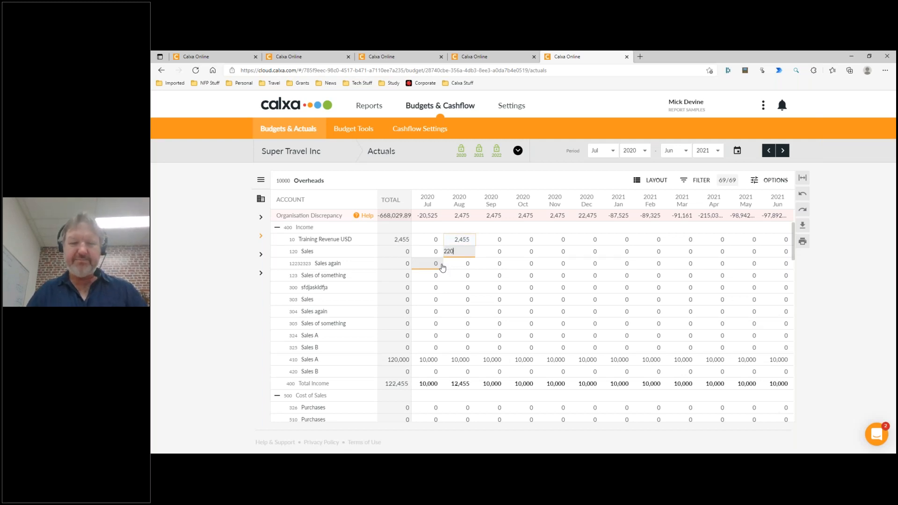
key(Return)
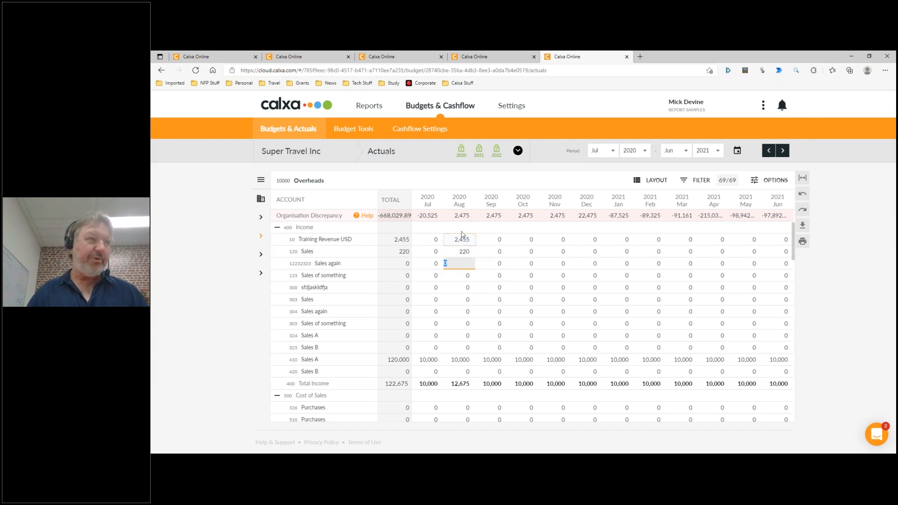
click(467, 290)
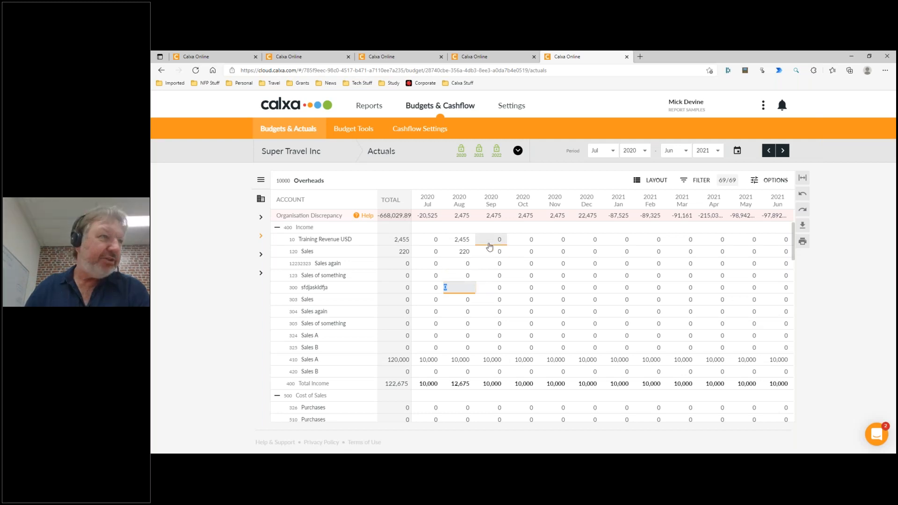
Step: Look over the remaining Overheads actuals, from Income and Expense accounts down to the Asset and Liability accounts
scroll(491, 239, down, 1)
scroll(452, 259, down, 6)
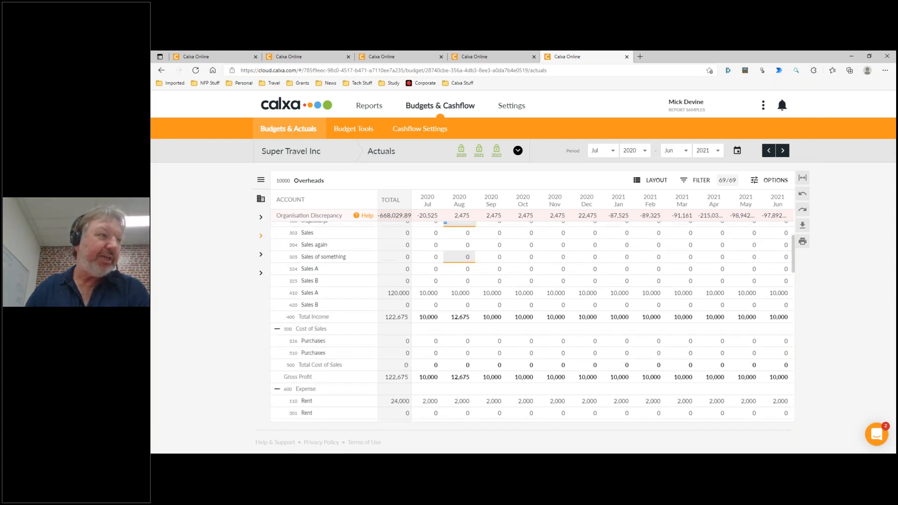
scroll(462, 267, down, 5)
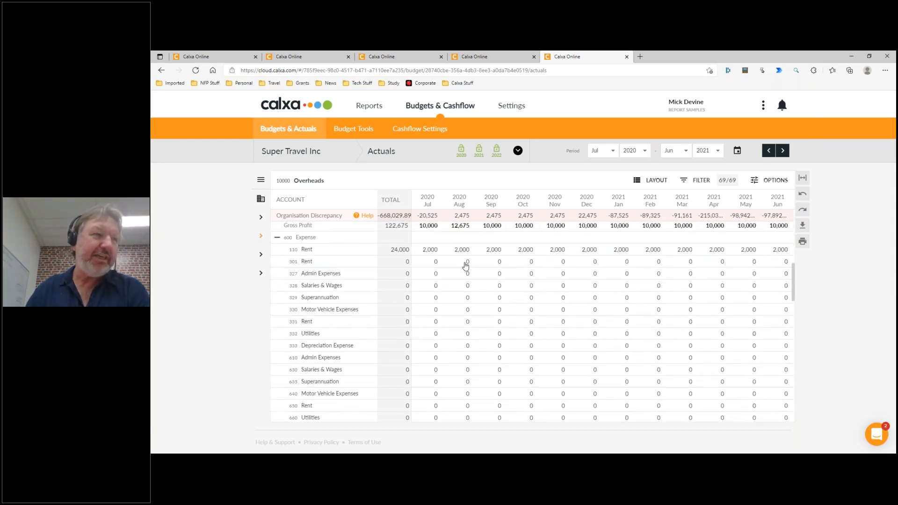
scroll(509, 323, down, 4)
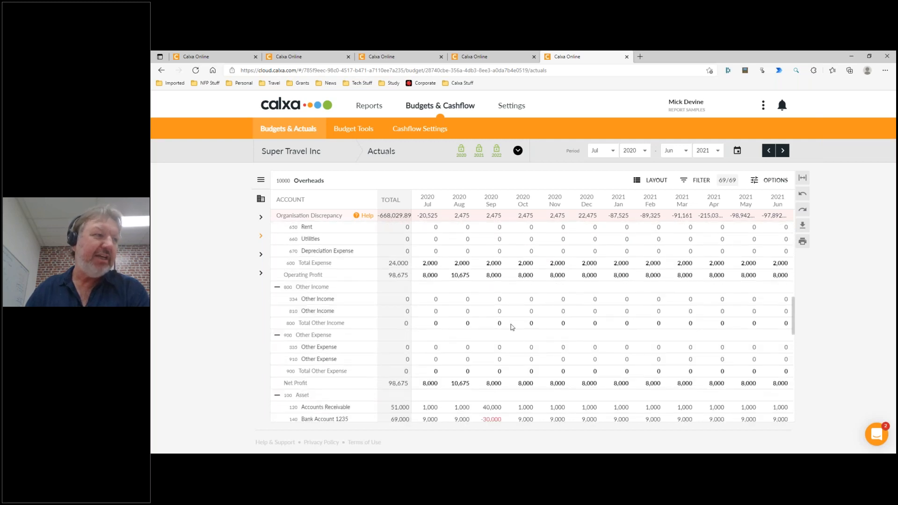
scroll(512, 327, down, 3)
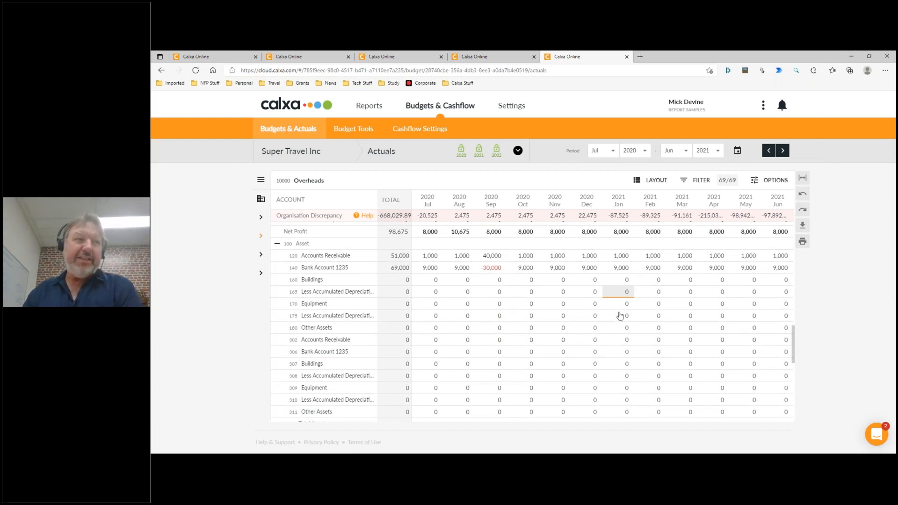
scroll(678, 333, down, 4)
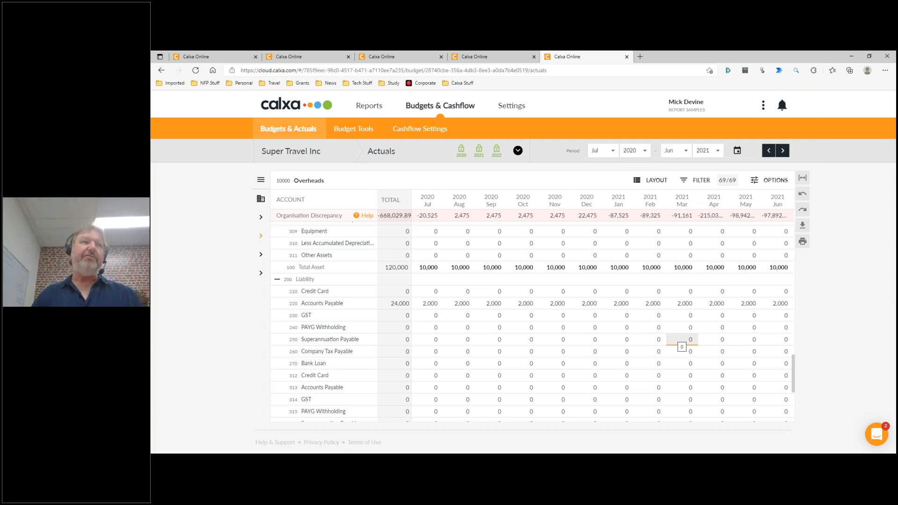
Step: Switch to the Current Forecast budget of the Melbourne (AUD) organisation
click(342, 151)
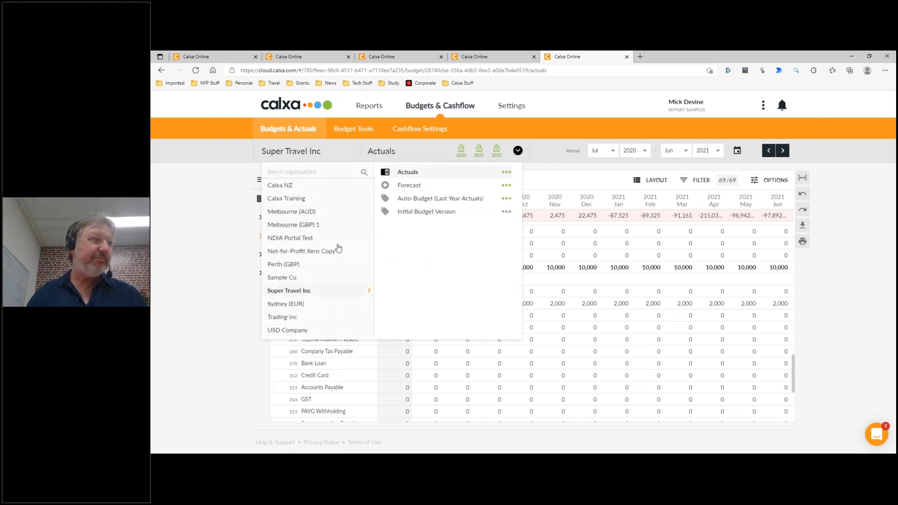
click(307, 211)
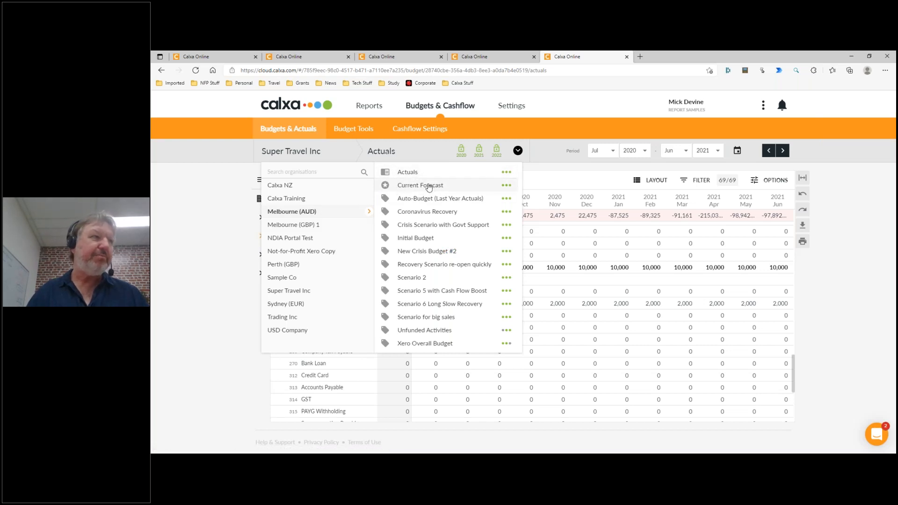
click(429, 186)
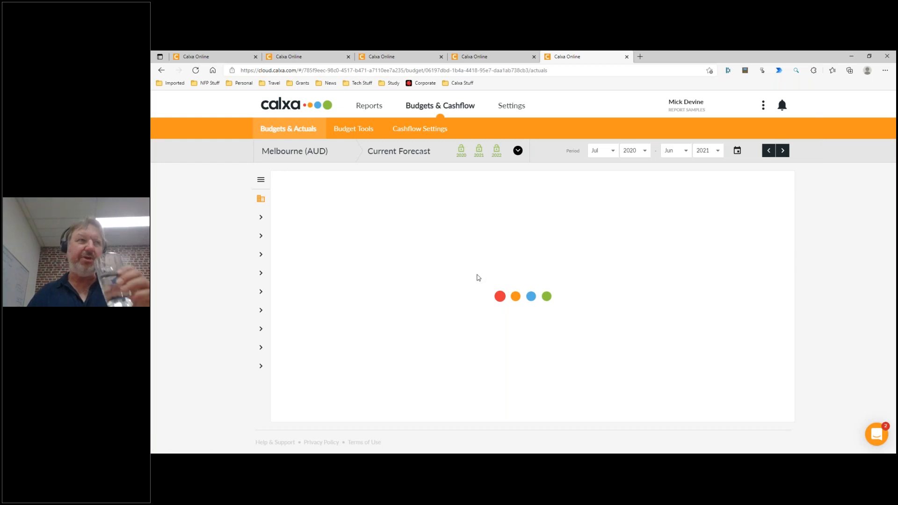
Step: Review the common date ranges available for the budget period and leave the period as it is
click(718, 154)
click(692, 171)
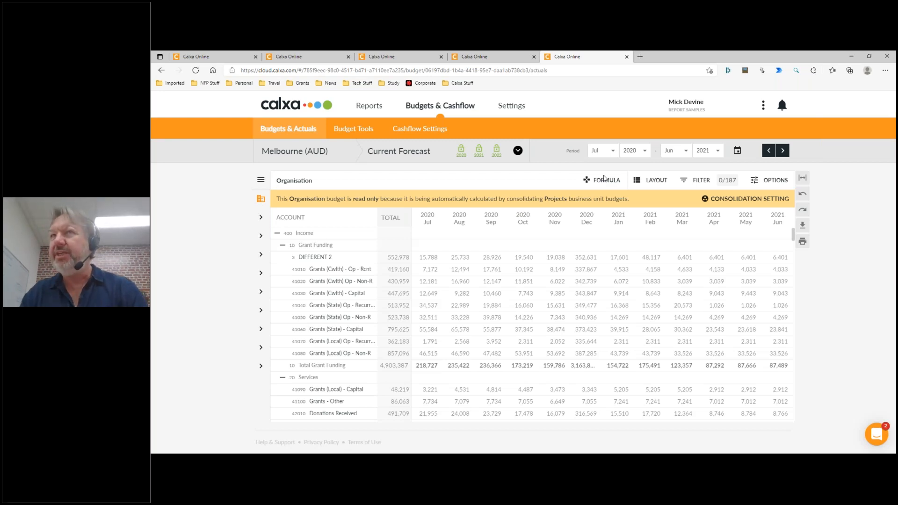
click(737, 151)
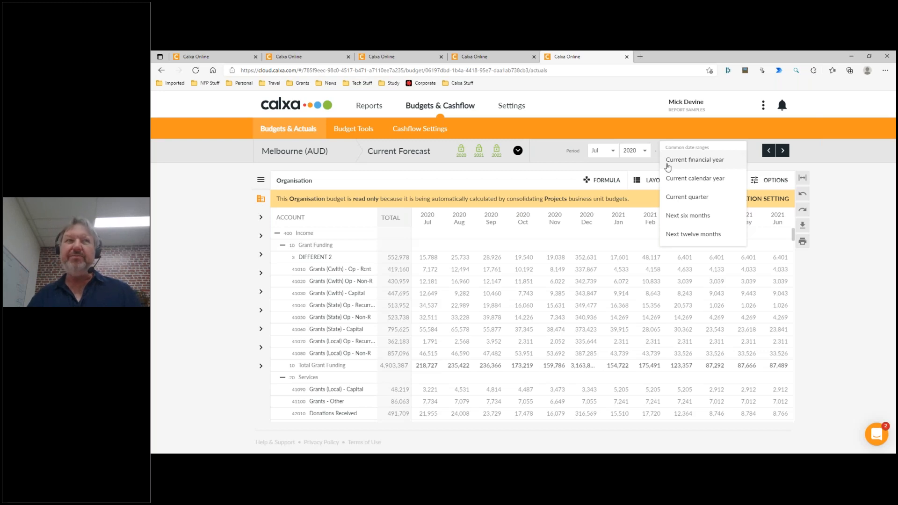
click(543, 182)
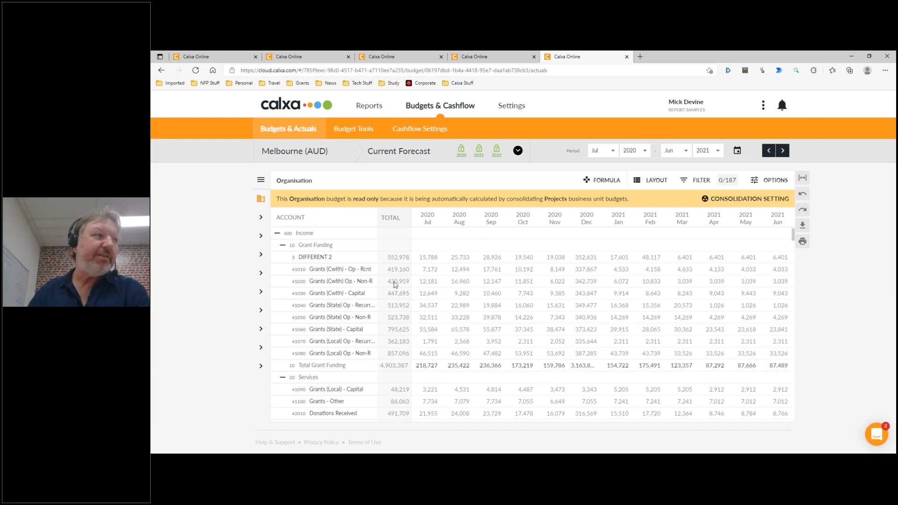
Step: Open the budget of the Support Local business unit under Projects
click(261, 182)
scroll(281, 397, down, 6)
scroll(289, 395, down, 1)
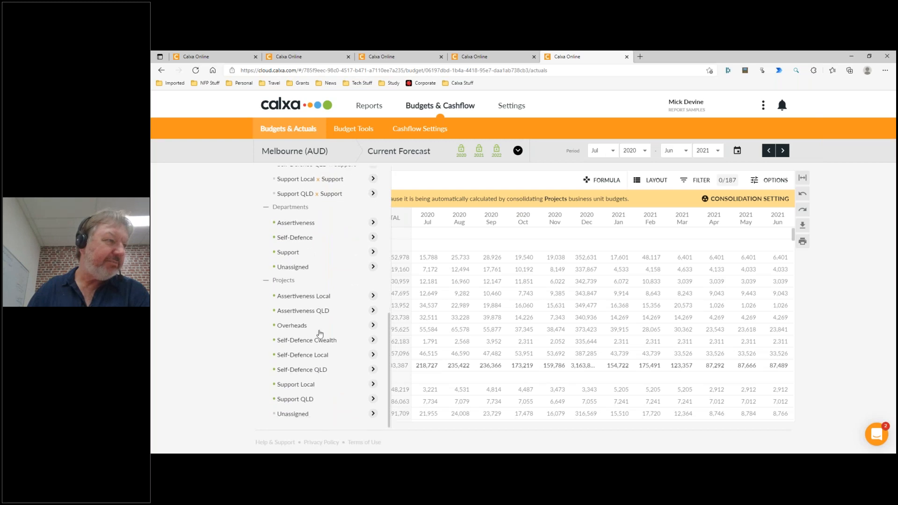
click(303, 386)
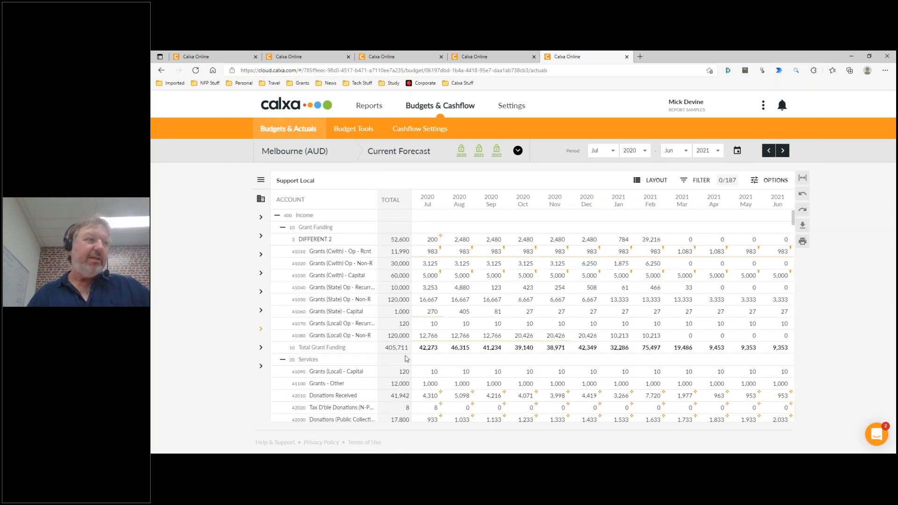
Step: Set Grants (Local) Op - Recurrent to 20 for July, 30 for August and 40 for September 2020
click(438, 324)
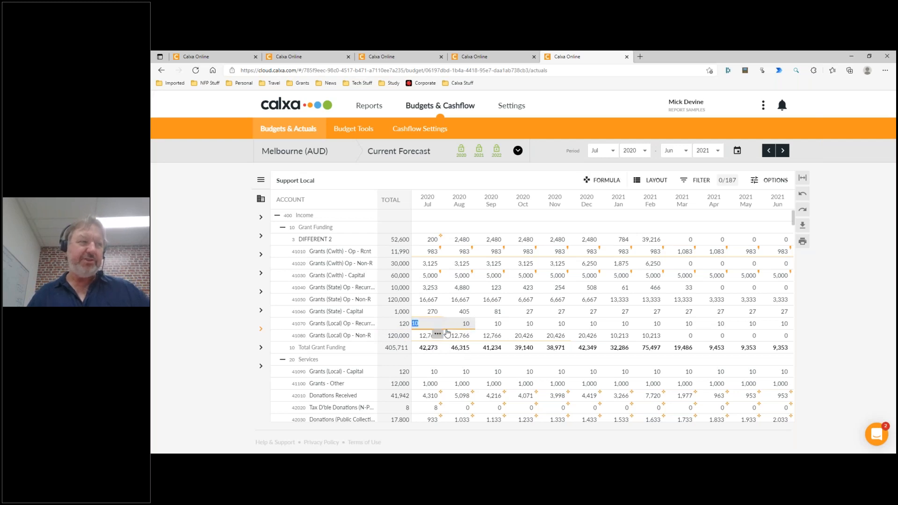
text(20)
key(Tab)
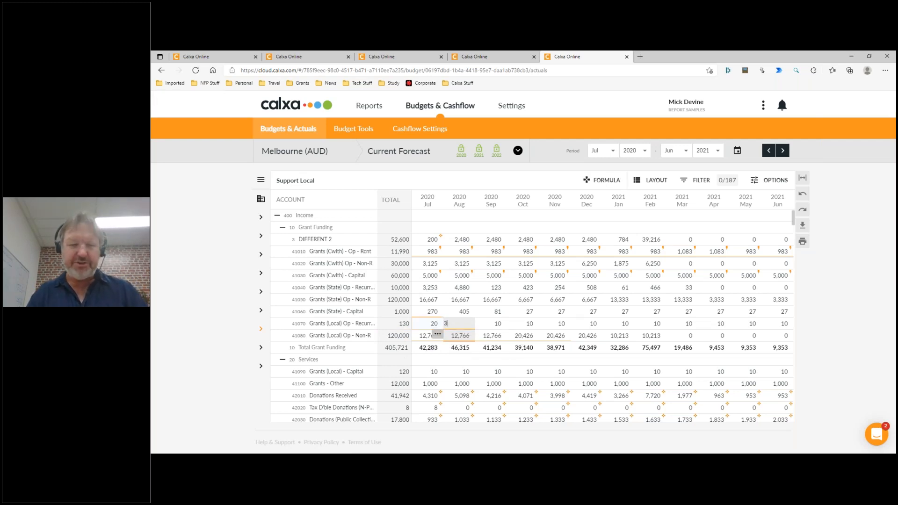
text(30)
key(Tab)
text(4)
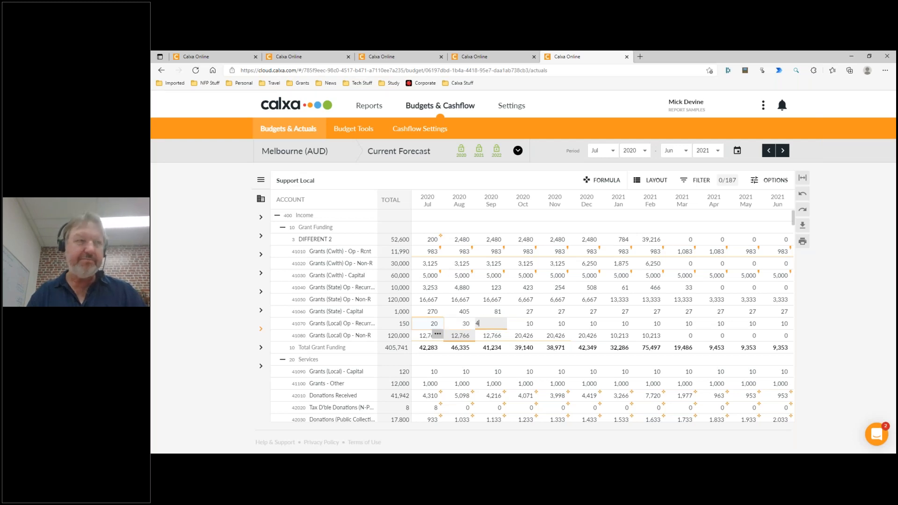
text(0)
key(Tab)
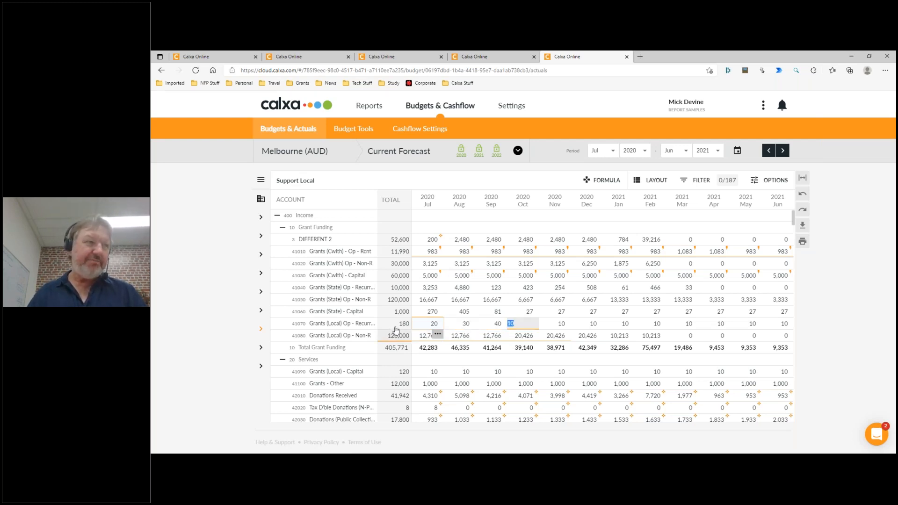
Step: Set the yearly total of Grants (Local) Op - Recurrent to 360 so it spreads across the months
click(379, 320)
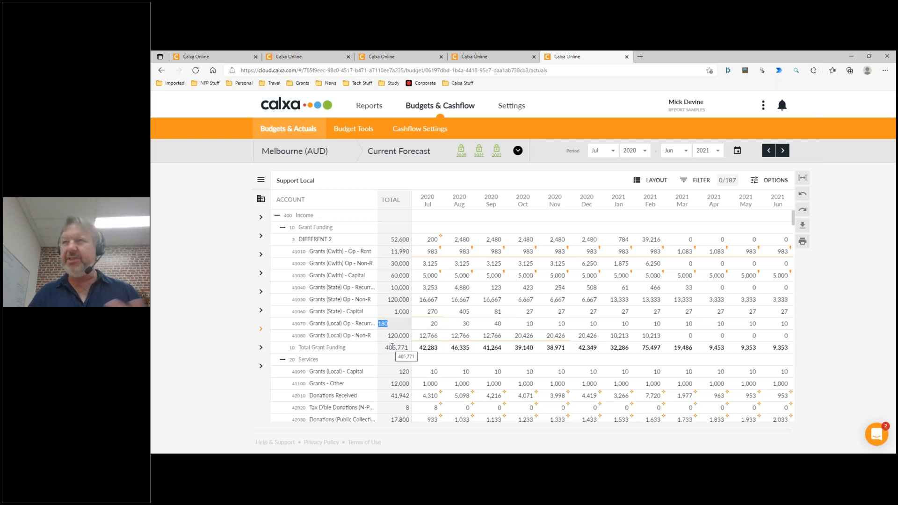
text(36)
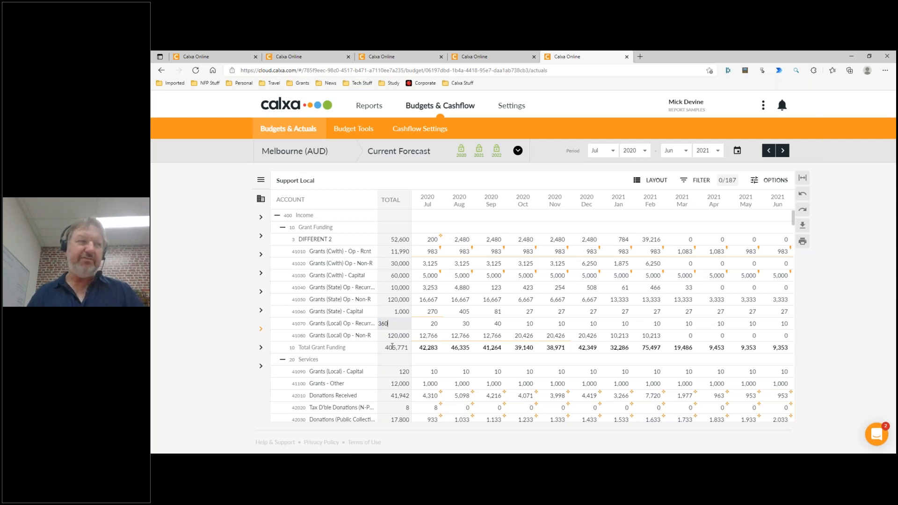
text(0)
key(Tab)
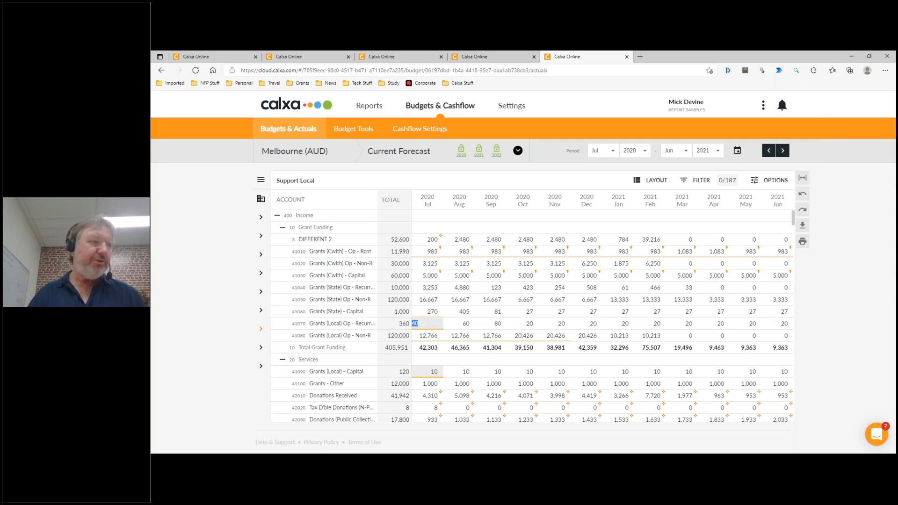
Step: Collapse the Other income header, set its August 2020 amount to 10,000, and expand it again to show its accounts
scroll(392, 346, down, 5)
scroll(378, 371, down, 2)
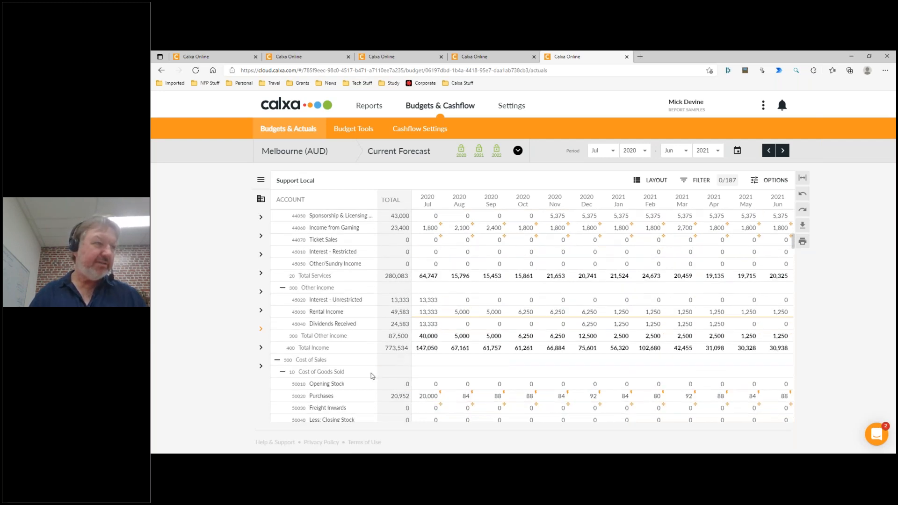
click(282, 290)
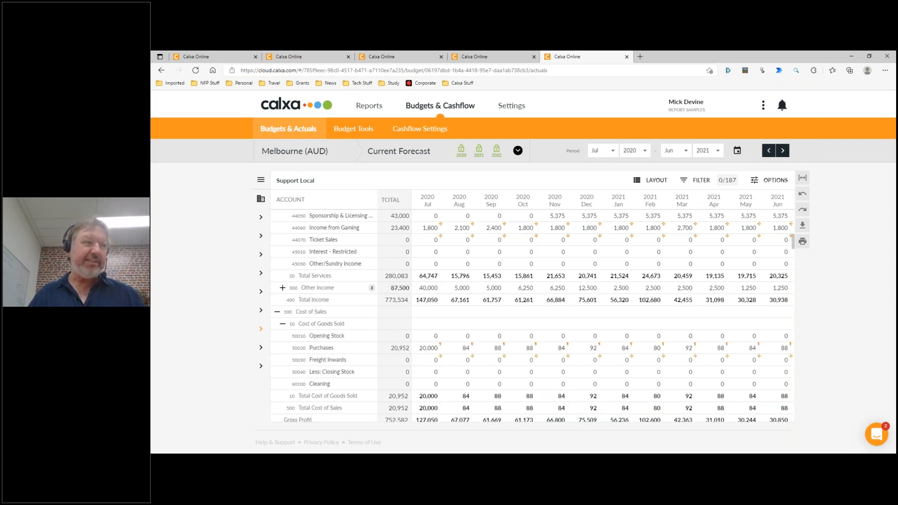
click(467, 289)
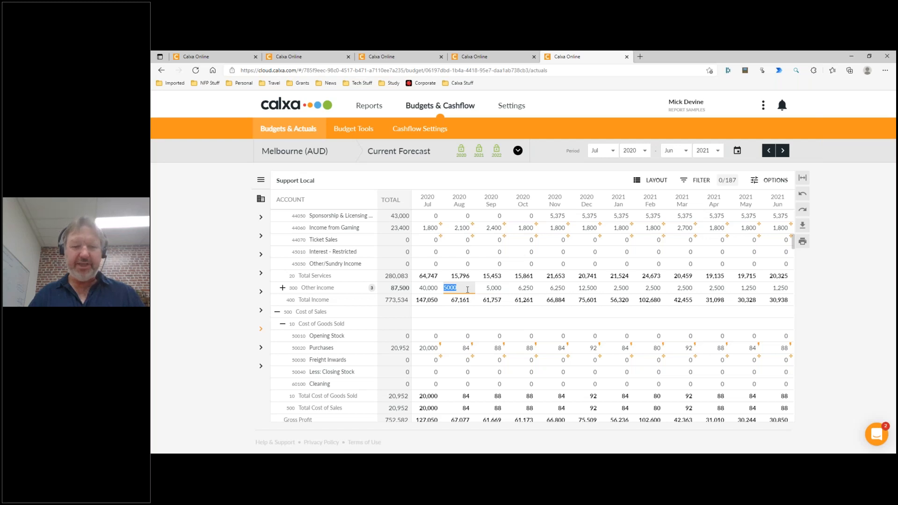
text(10,)
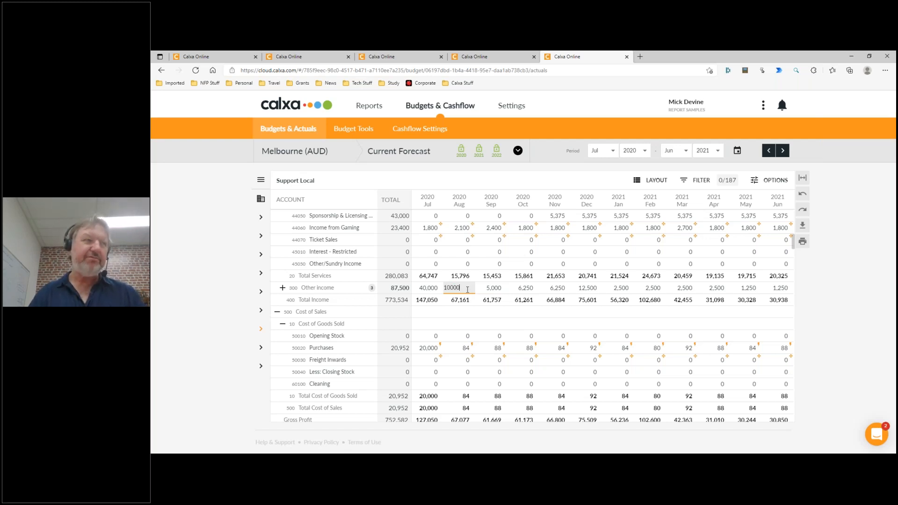
text(000)
key(Tab)
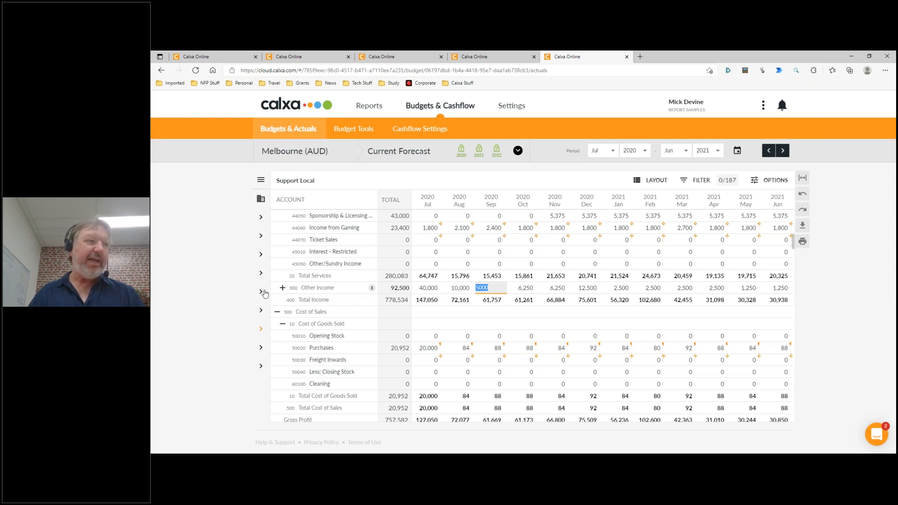
click(283, 287)
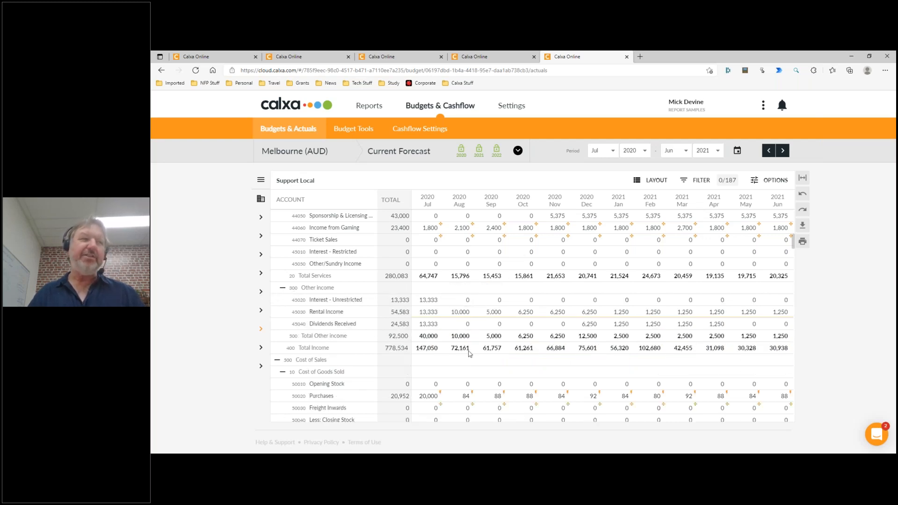
Step: Check the budget's layout options and look over the Support Local income accounts from Grant Funding to Other income
click(656, 181)
click(654, 199)
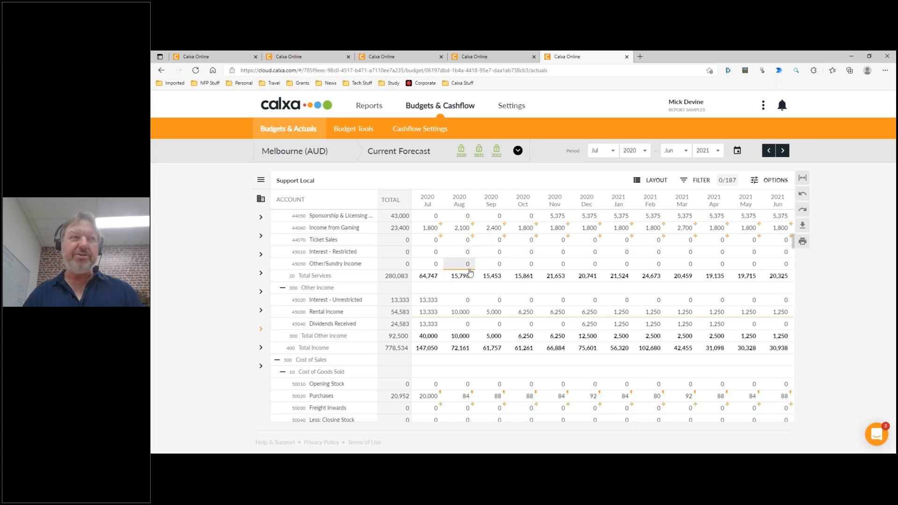
scroll(470, 272, up, 8)
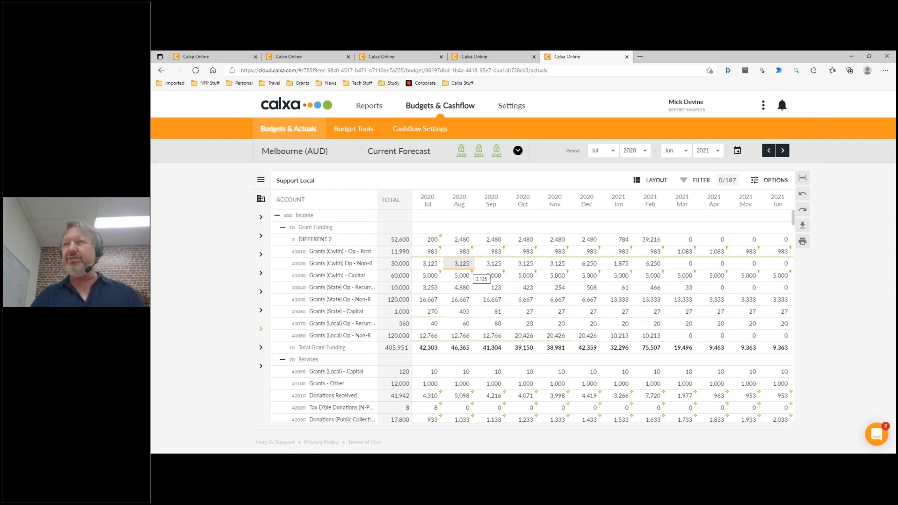
scroll(469, 275, down, 5)
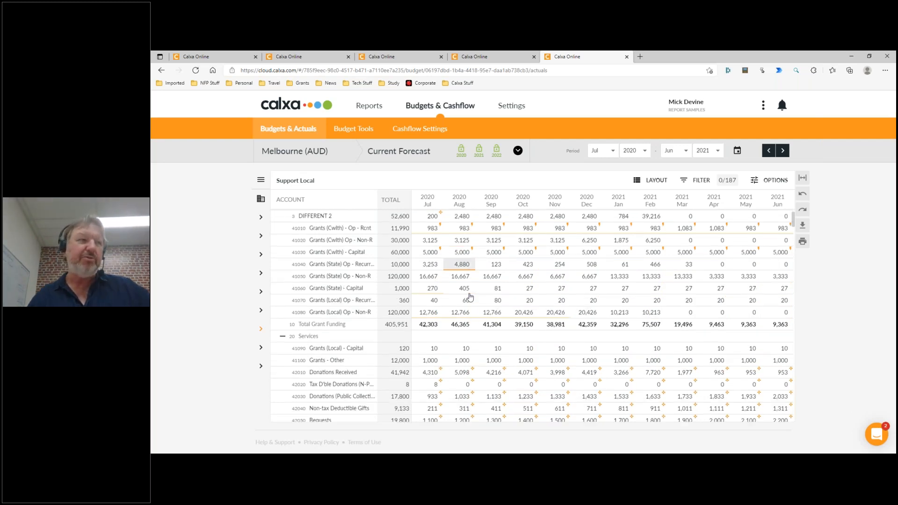
scroll(467, 281, down, 3)
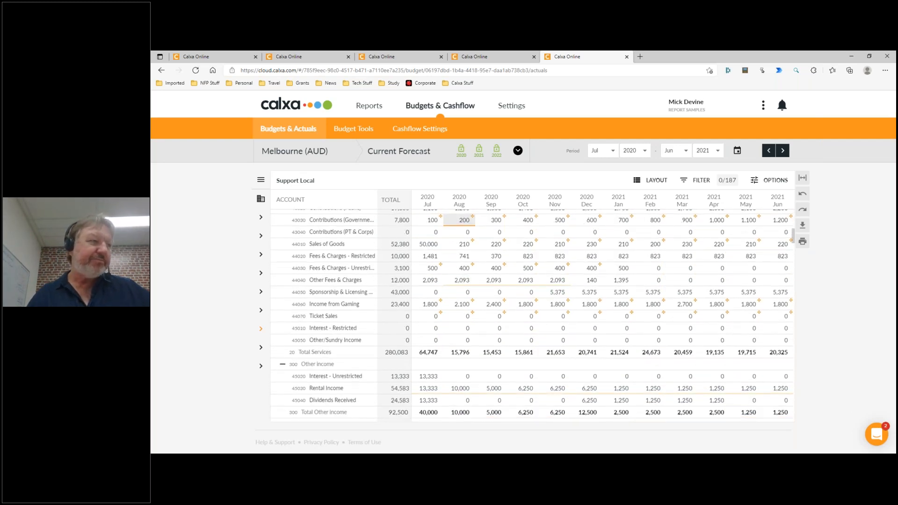
Step: Review the live formula on the Purchases account and the income accounts selected in it, closing it without applying
scroll(462, 292, down, 3)
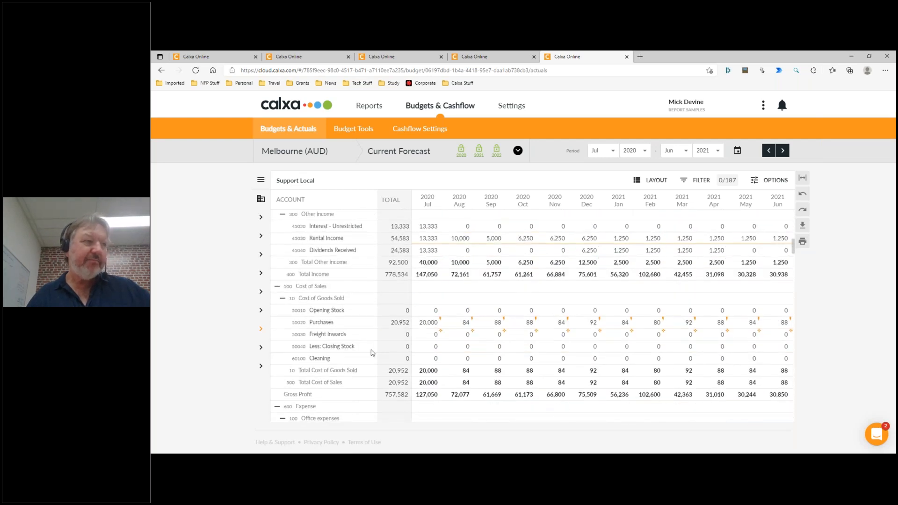
click(335, 325)
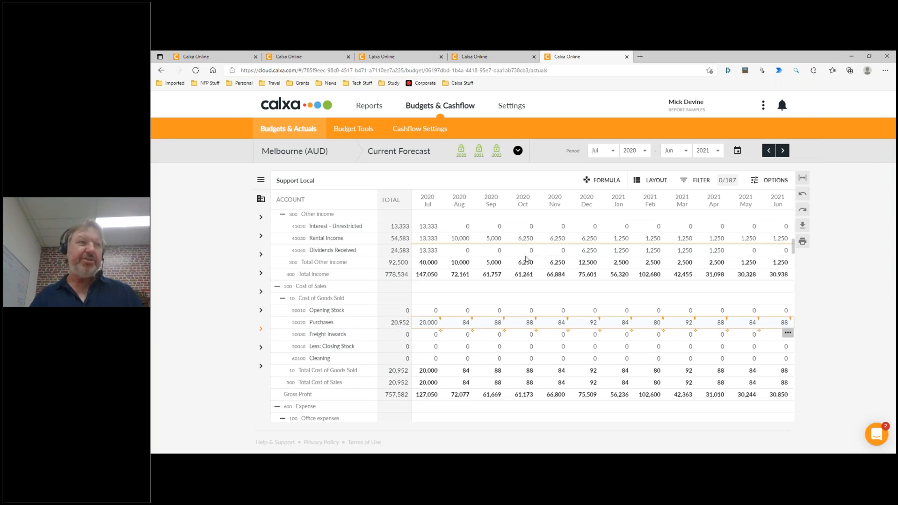
click(607, 180)
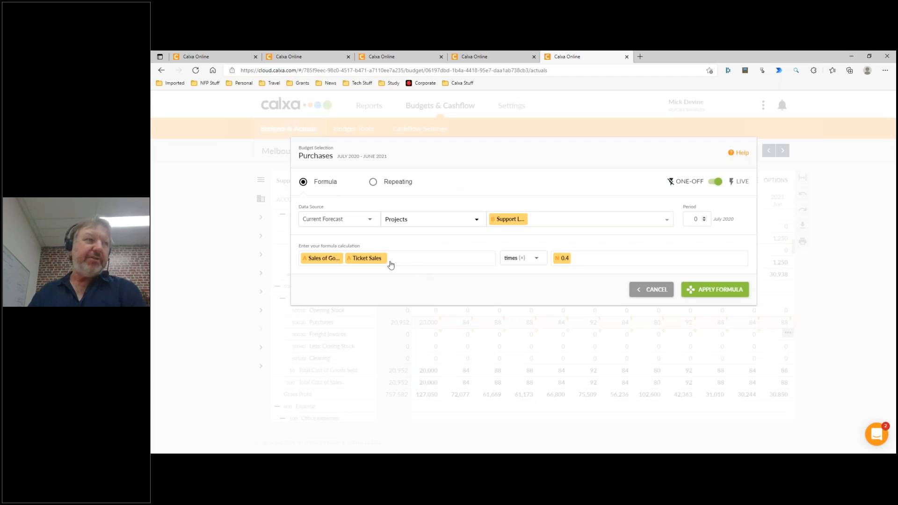
click(391, 263)
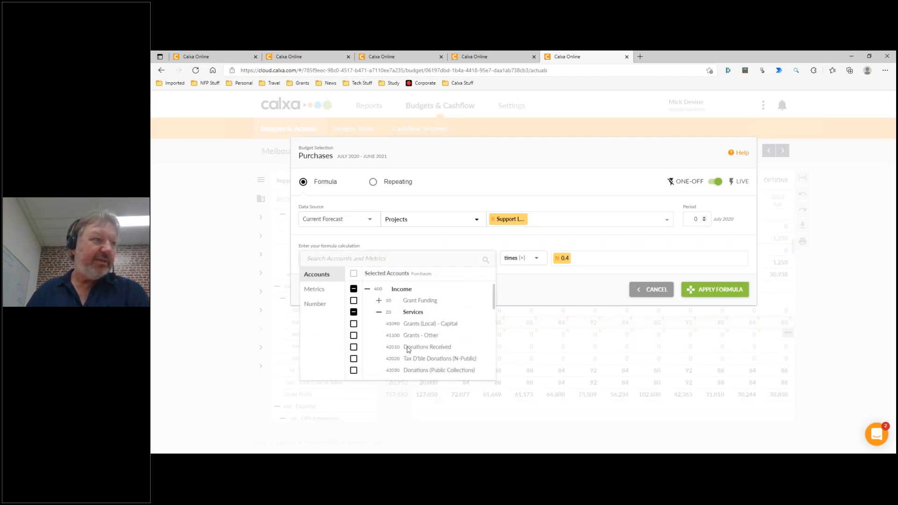
scroll(407, 346, down, 5)
click(386, 326)
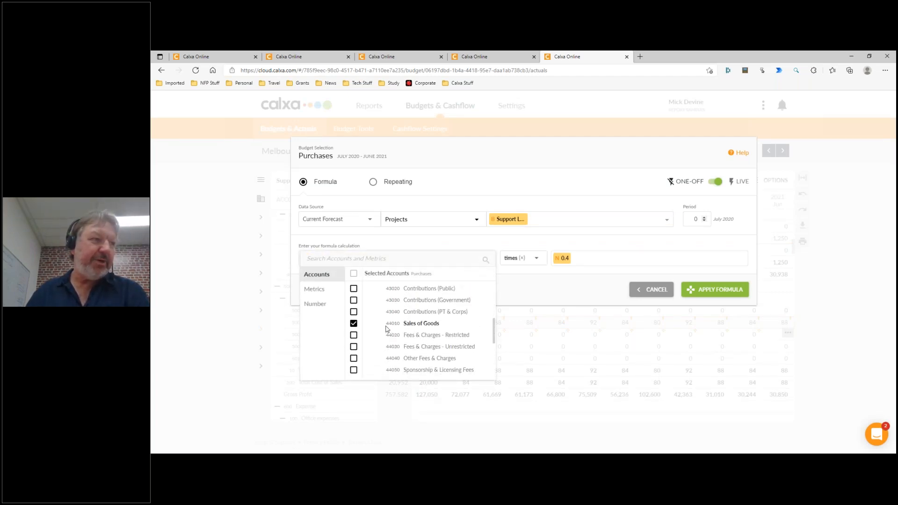
scroll(391, 334, down, 1)
click(382, 353)
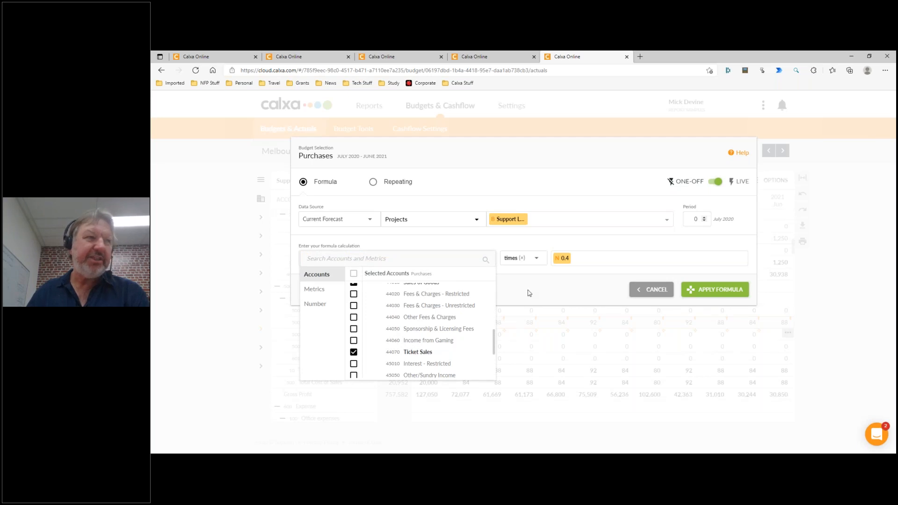
click(540, 268)
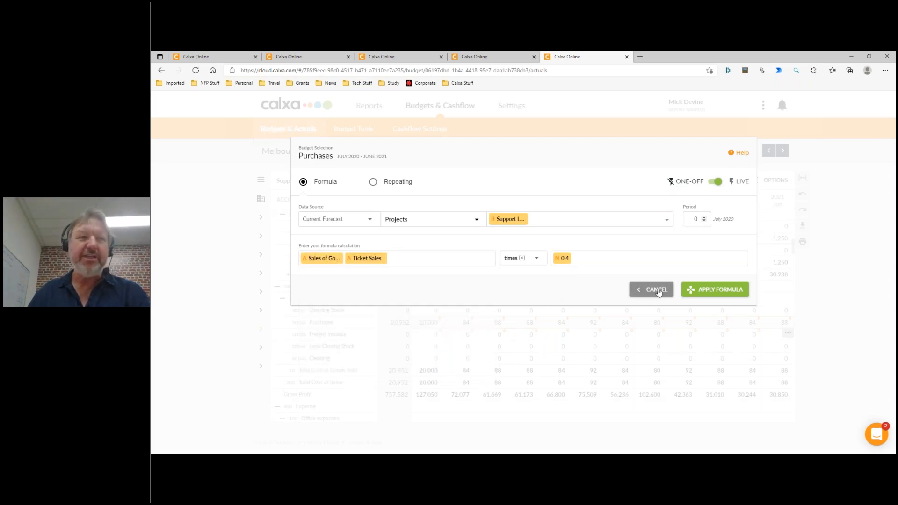
click(643, 290)
Step: Review the formula on Grants (Cwlth) - Op - Rcnt and the metric selected as its first operand, closing it without applying
scroll(462, 321, up, 5)
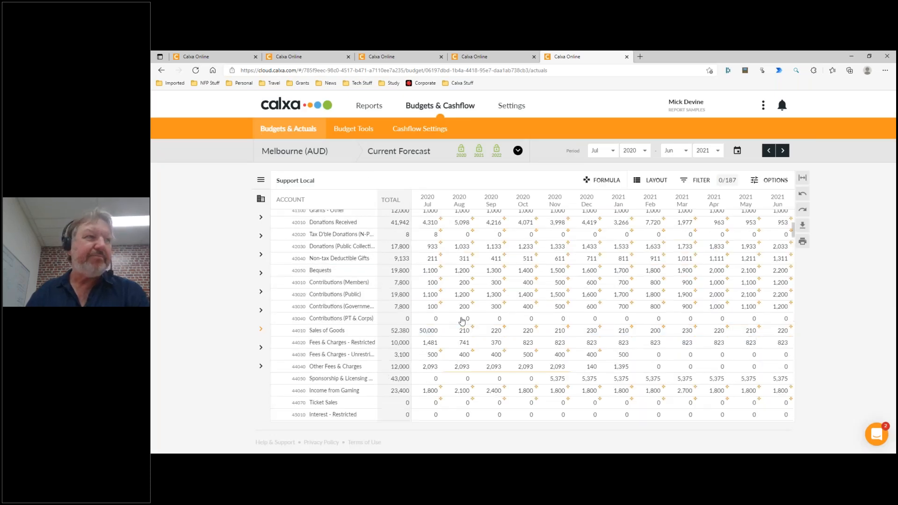
scroll(462, 320, up, 5)
click(361, 254)
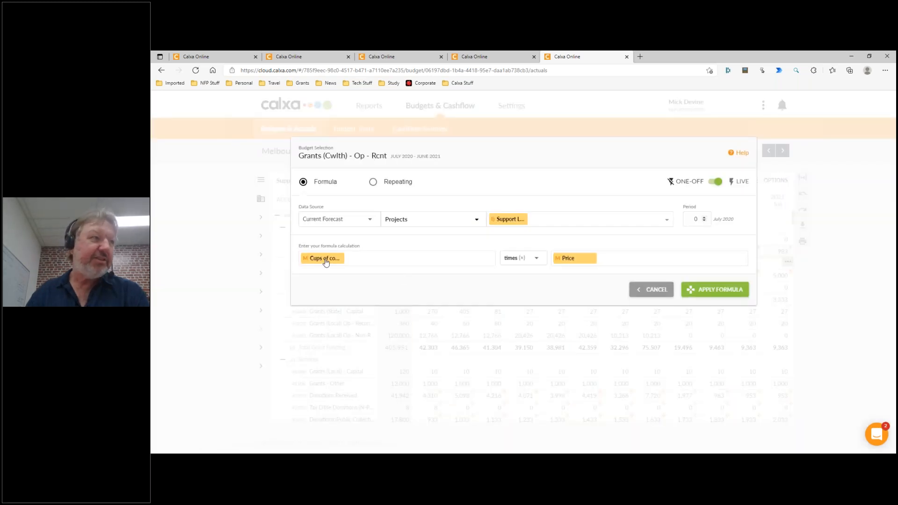
click(323, 258)
scroll(437, 332, down, 2)
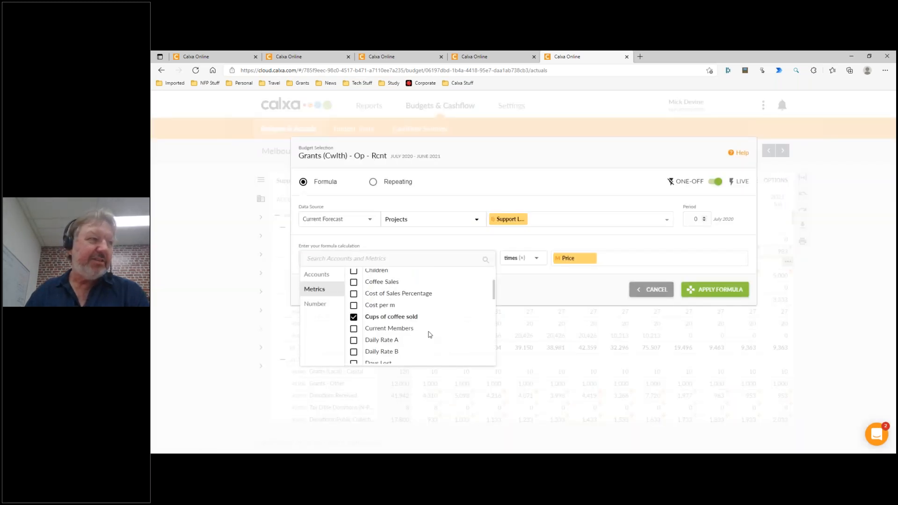
click(535, 287)
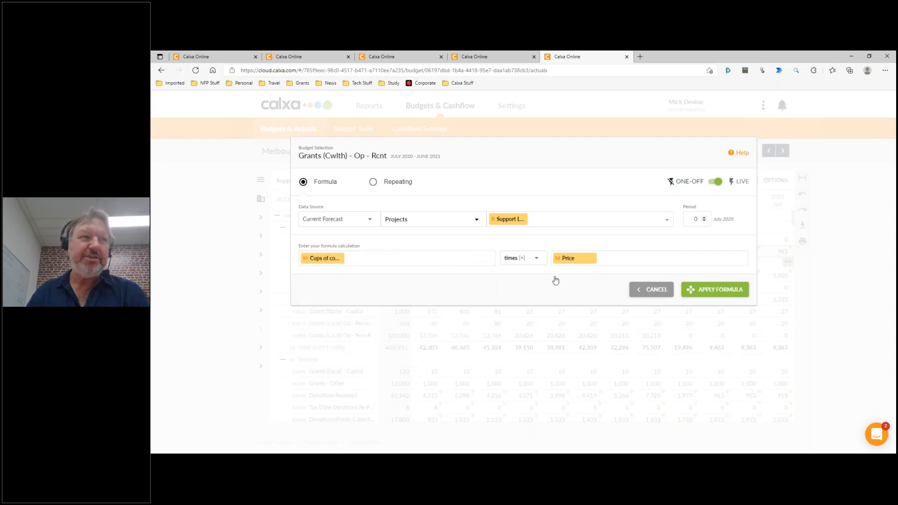
click(634, 288)
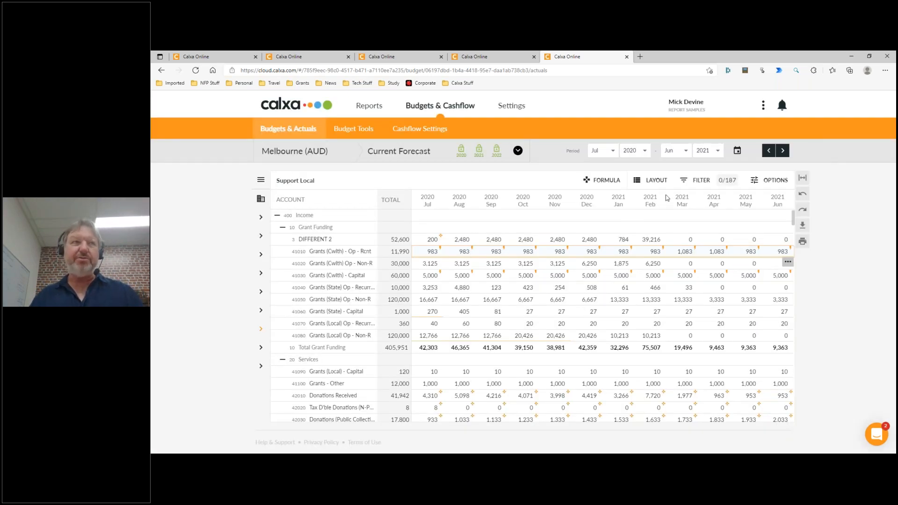
Step: Switch the budget layout to Metrics and look through the Support Local metrics
click(656, 182)
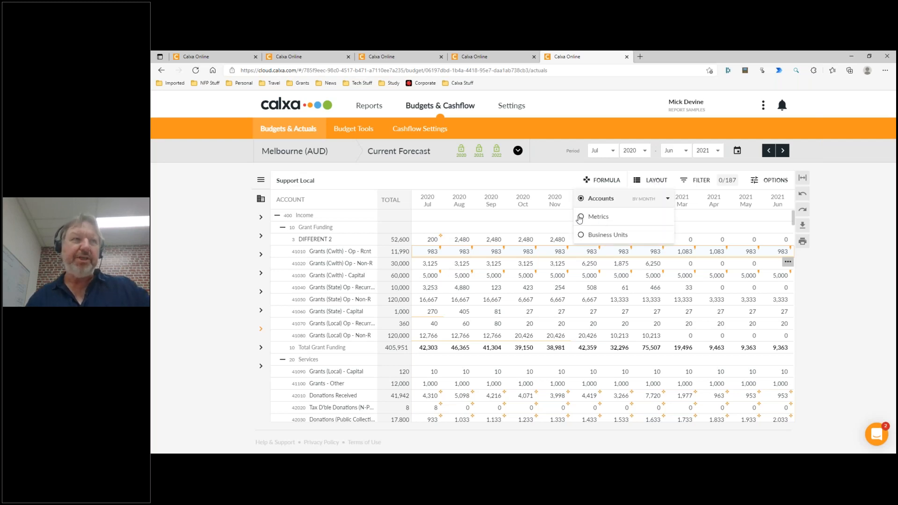
click(580, 217)
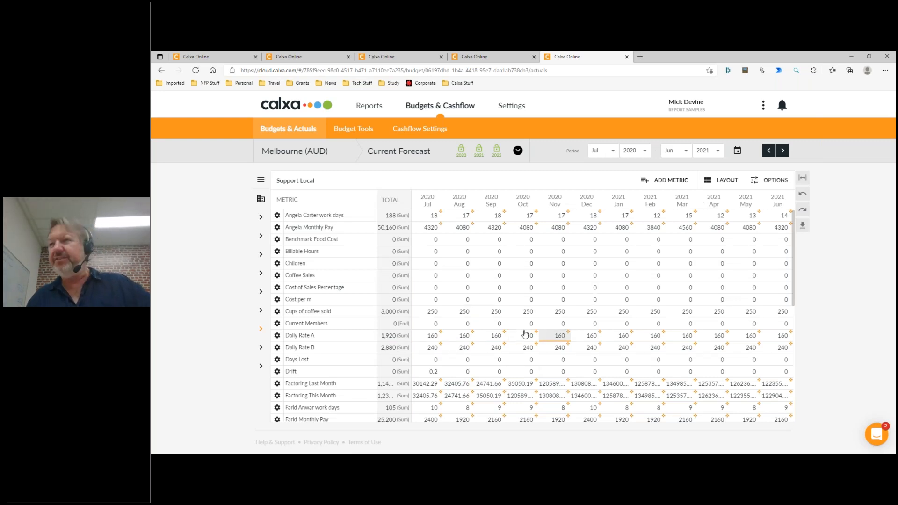
scroll(489, 334, down, 2)
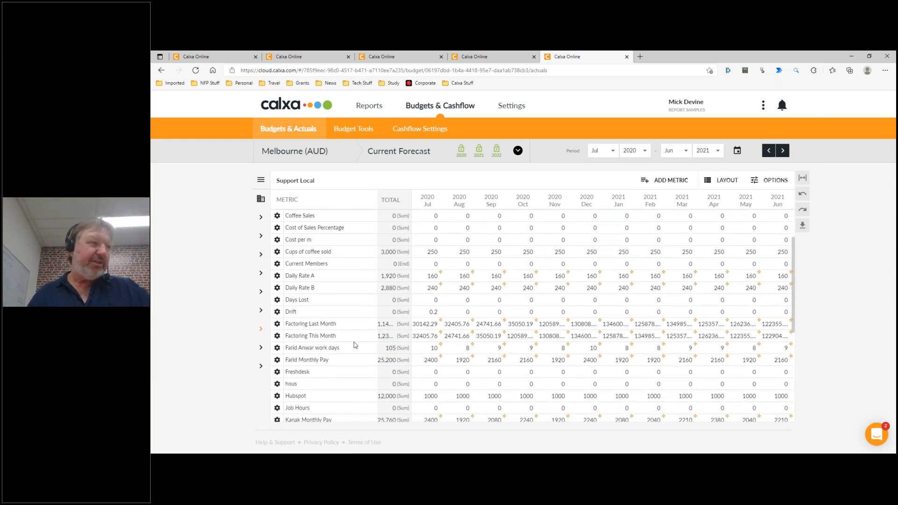
scroll(354, 345, down, 2)
scroll(327, 308, up, 4)
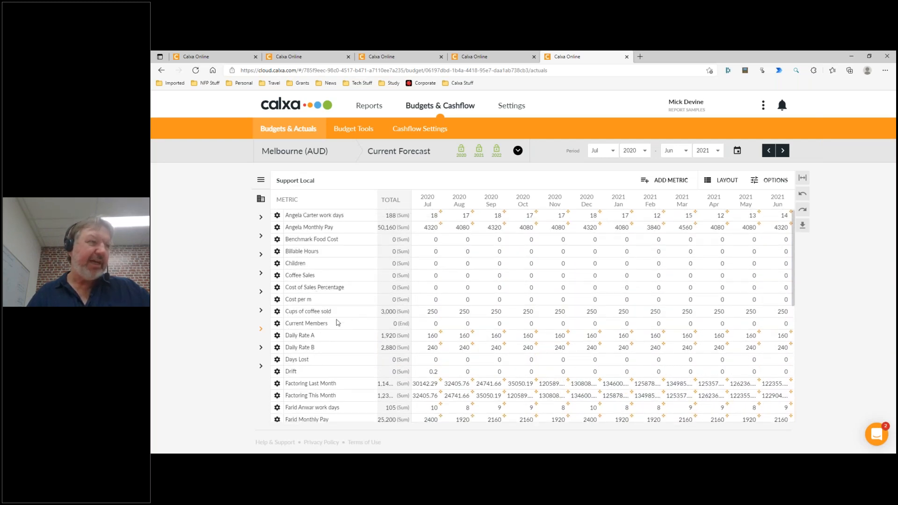
scroll(338, 347, down, 3)
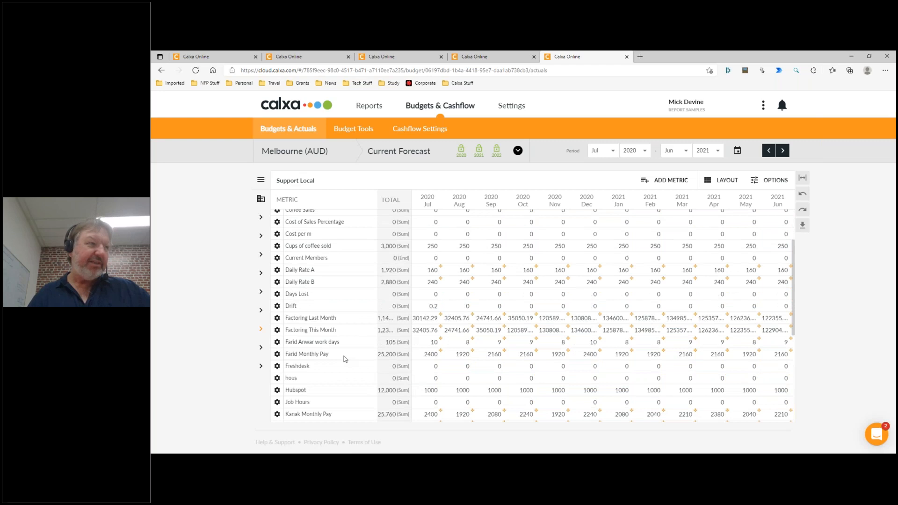
scroll(343, 361, down, 2)
scroll(340, 374, down, 3)
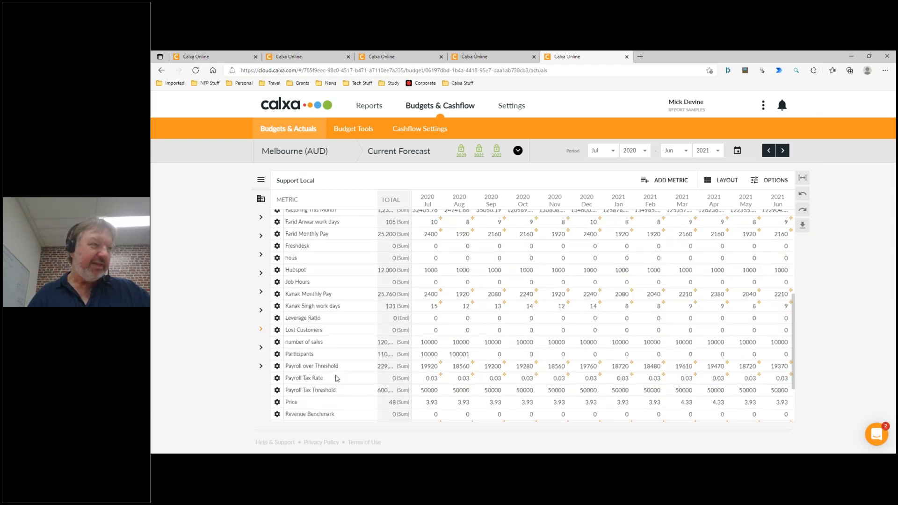
scroll(336, 378, down, 1)
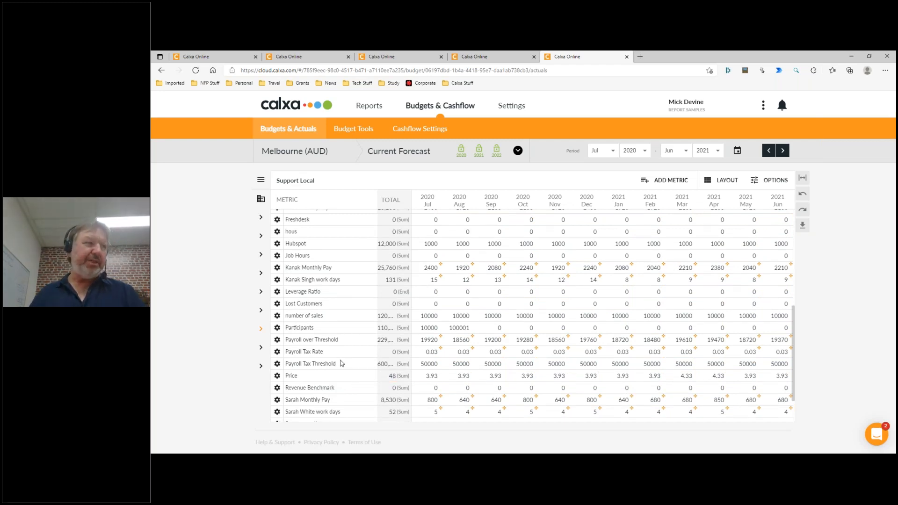
scroll(340, 363, up, 10)
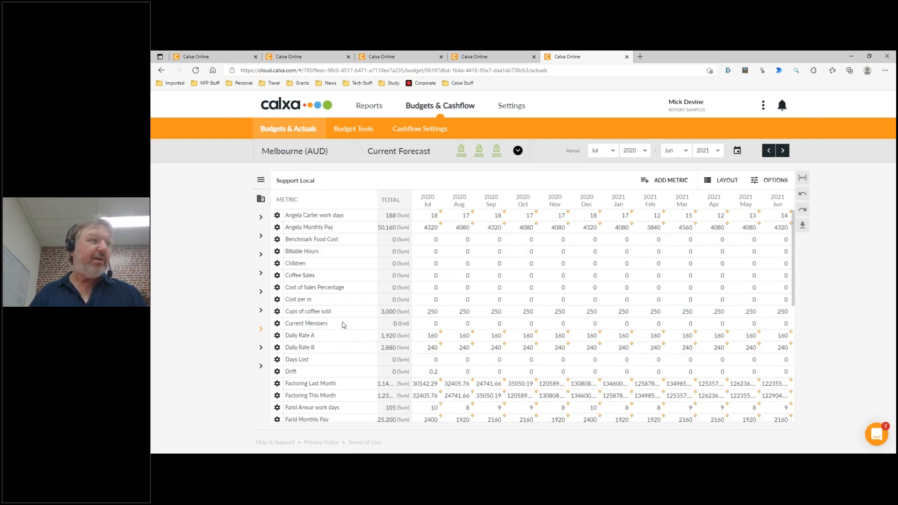
Step: Review the repeating formula on the first work days metric for July to December 2020, leaving it unapplied
right_click(343, 216)
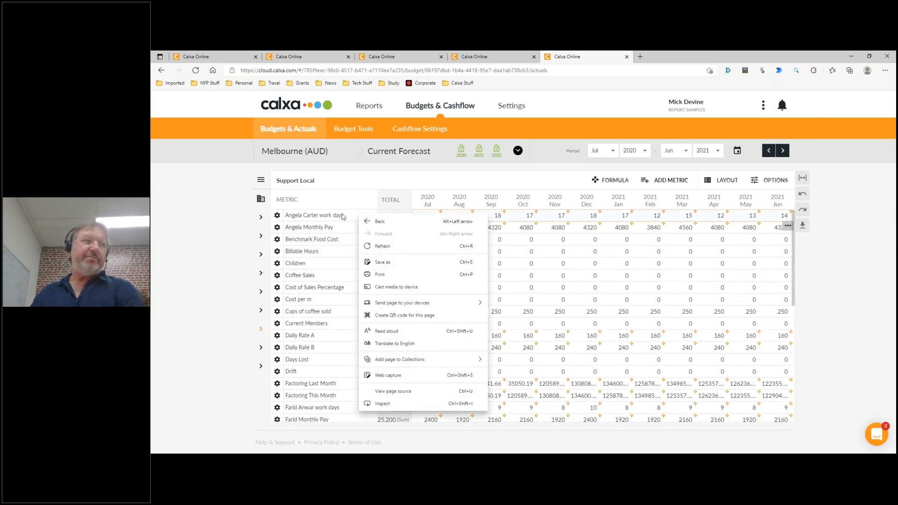
click(334, 218)
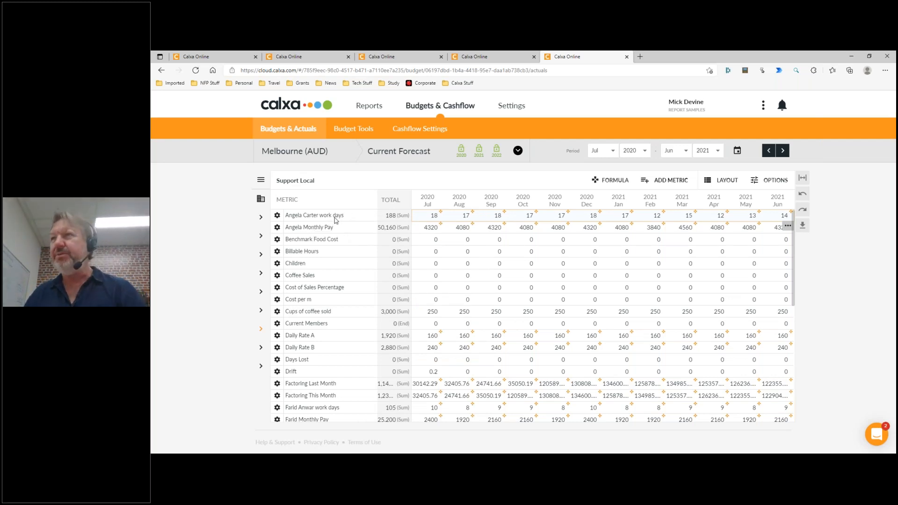
click(460, 215)
drag(429, 215, 603, 192)
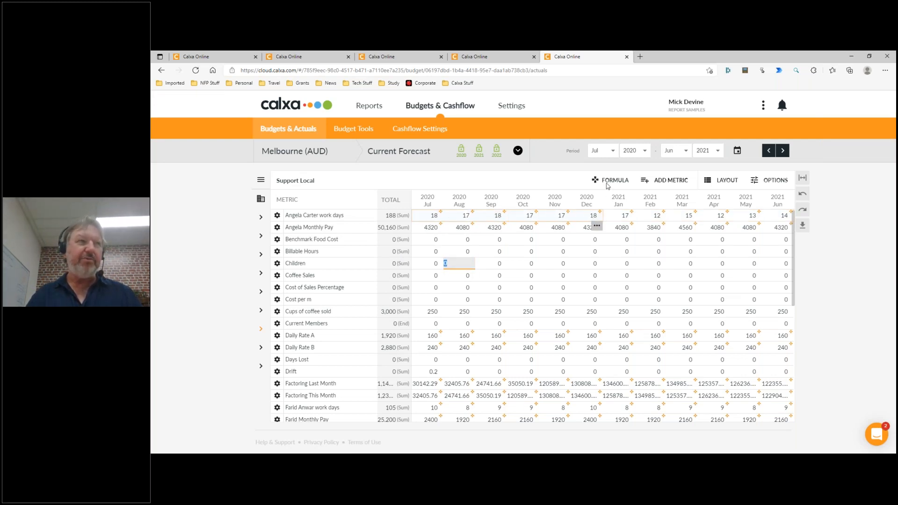
click(608, 184)
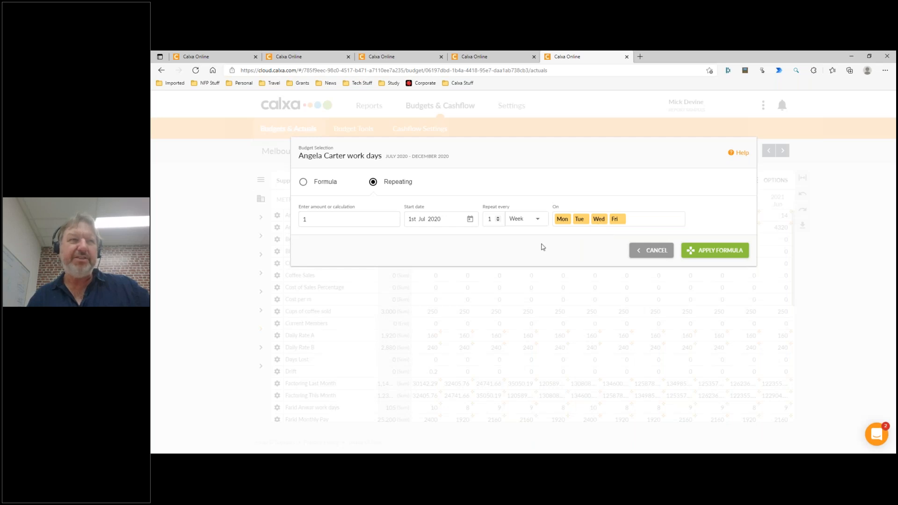
click(652, 251)
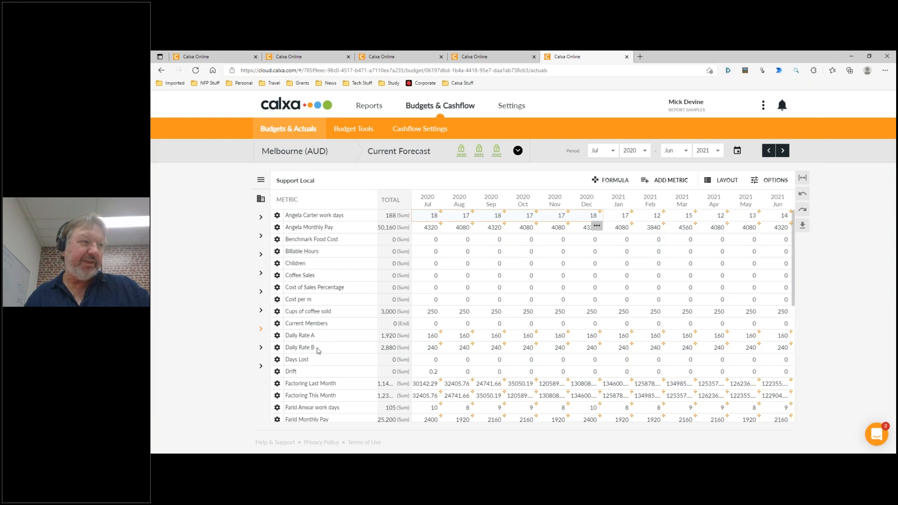
Step: Review the formula on the first Monthly Pay metric and the work days metric it uses, closing it without applying
click(335, 230)
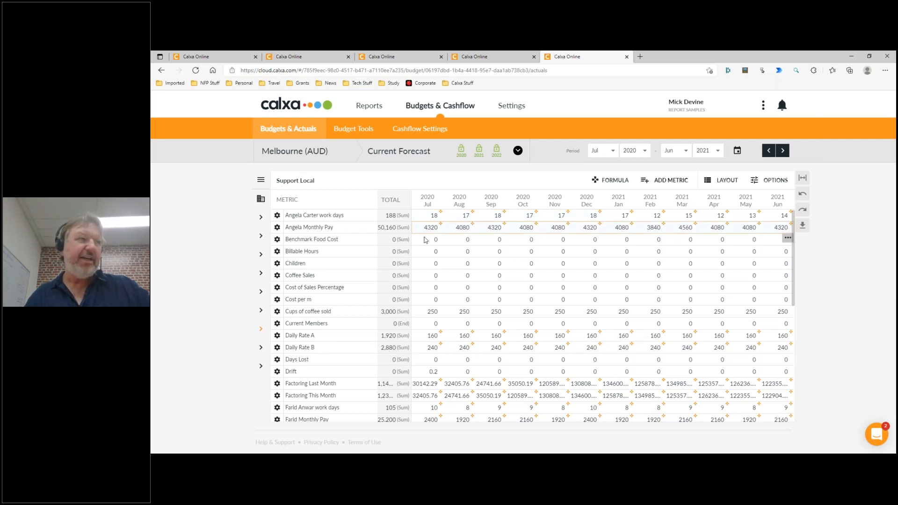
click(603, 181)
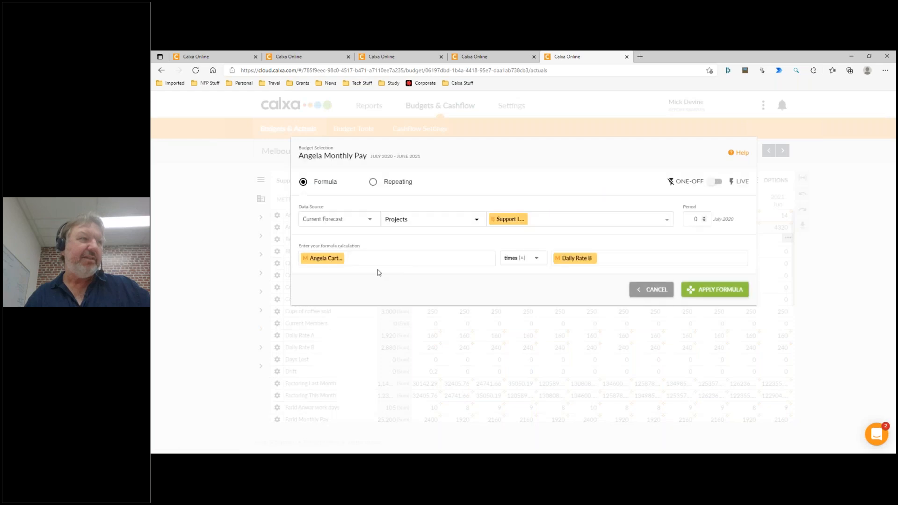
click(334, 263)
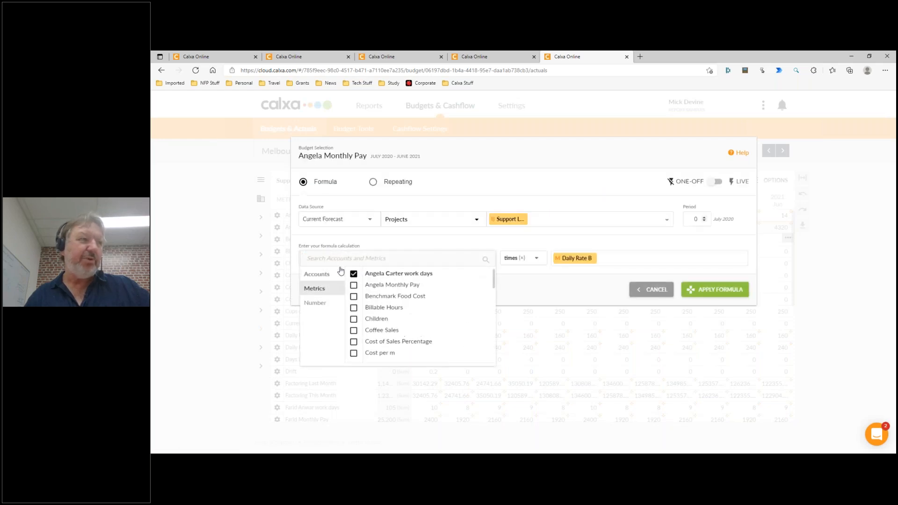
click(550, 285)
click(657, 294)
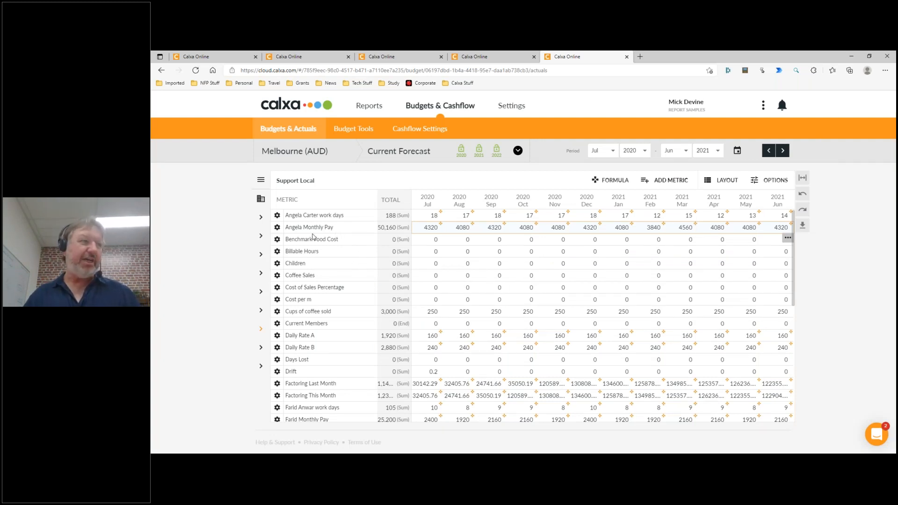
Step: Look over the metrics further down the list and return the budget layout to Accounts
scroll(347, 356, down, 2)
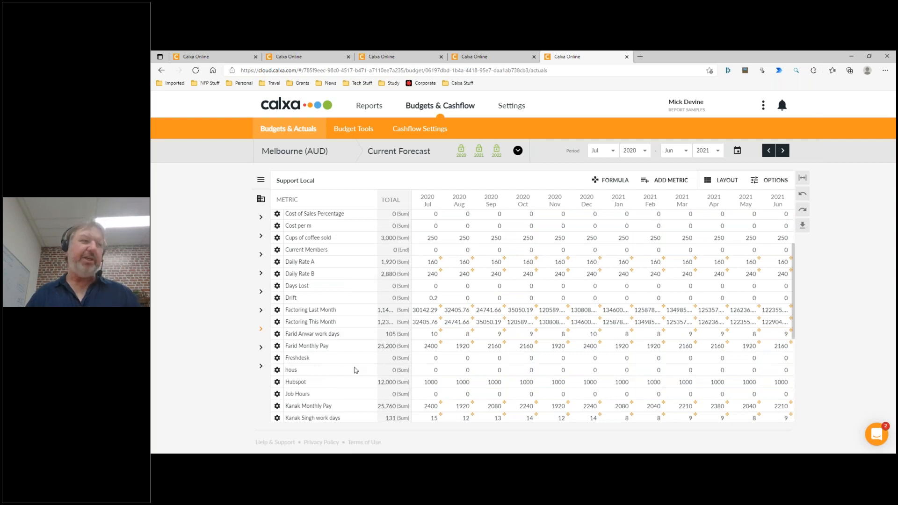
scroll(353, 368, down, 3)
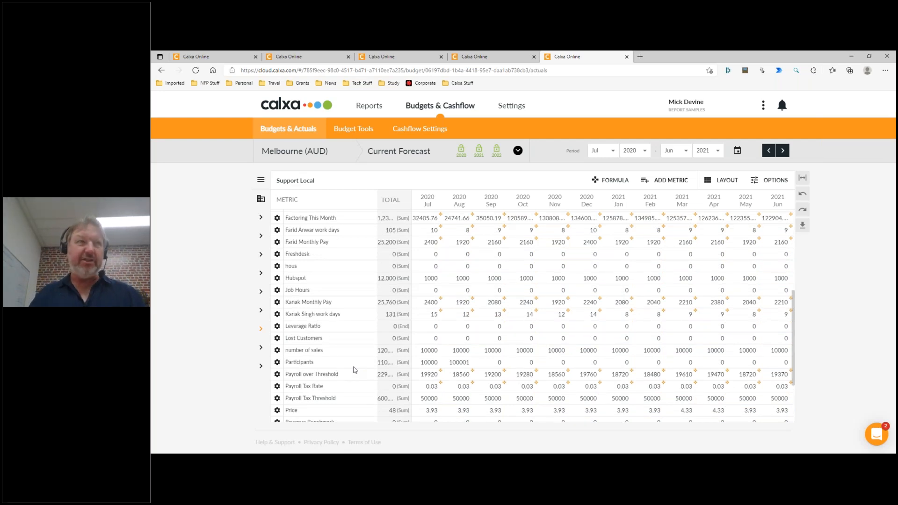
click(717, 183)
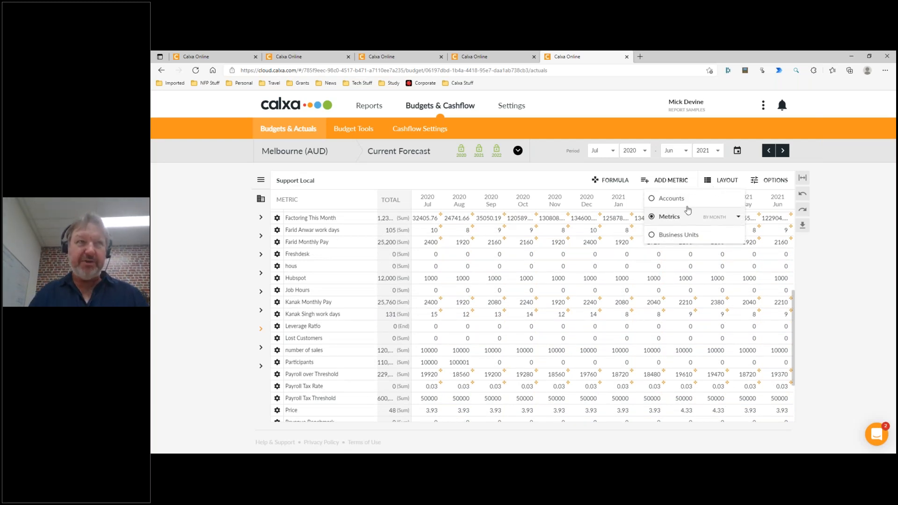
click(660, 214)
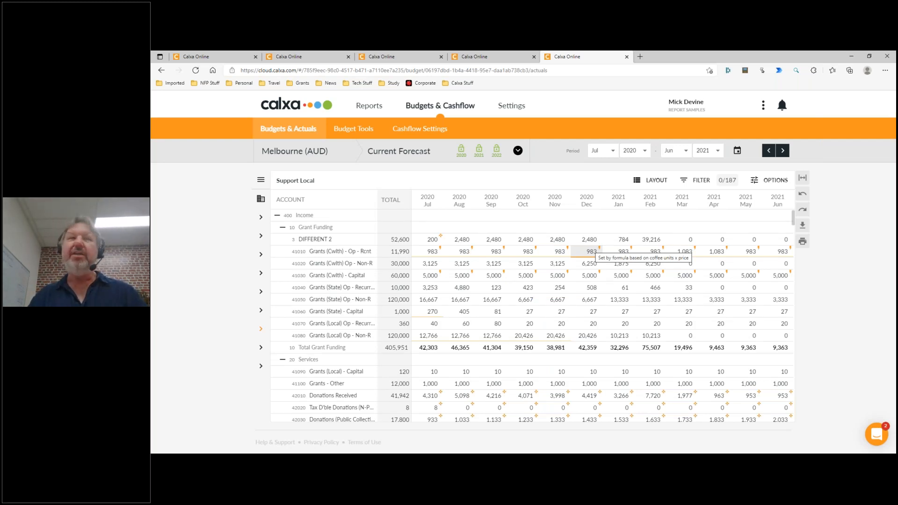
Step: Switch the budget layout to Business Units and expand the Board Report account tree
click(650, 181)
click(580, 236)
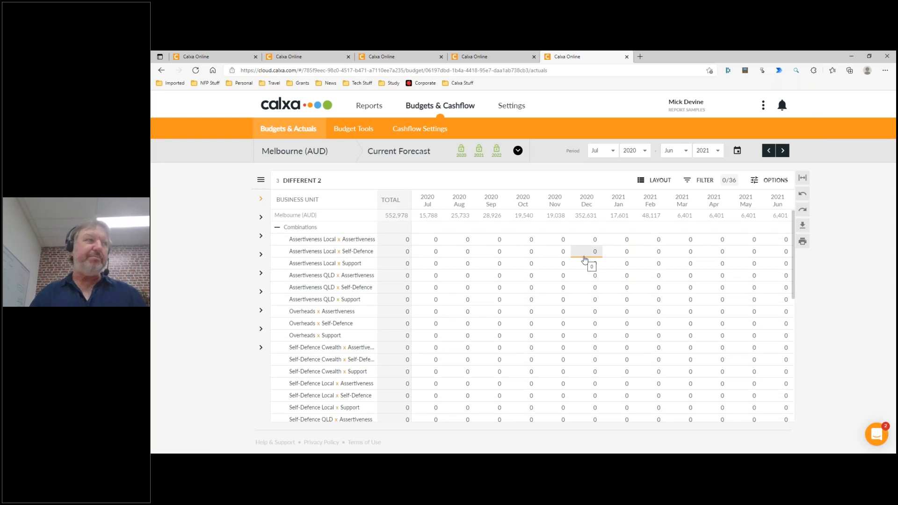
click(261, 181)
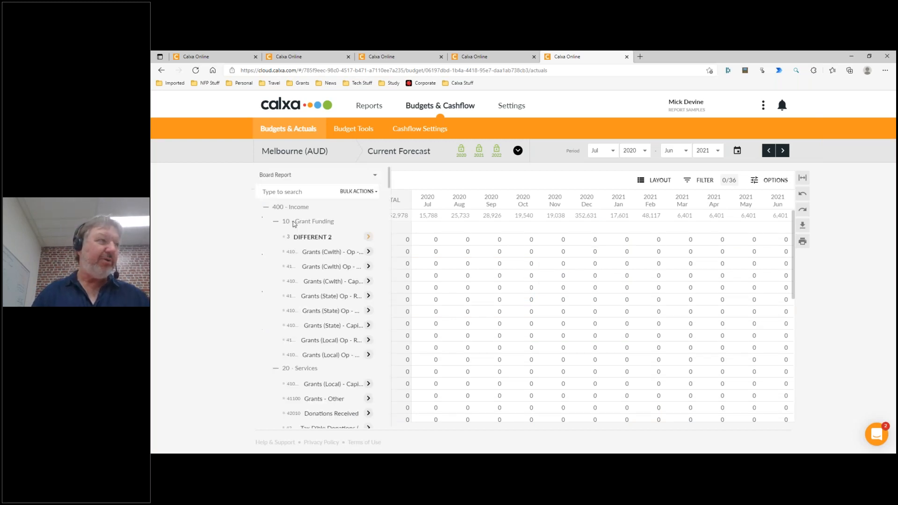
Step: Search the account tree for wages, open Wages & Salaries, and collapse Combinations and Departments to leave its projects expanded
click(275, 192)
text(wages)
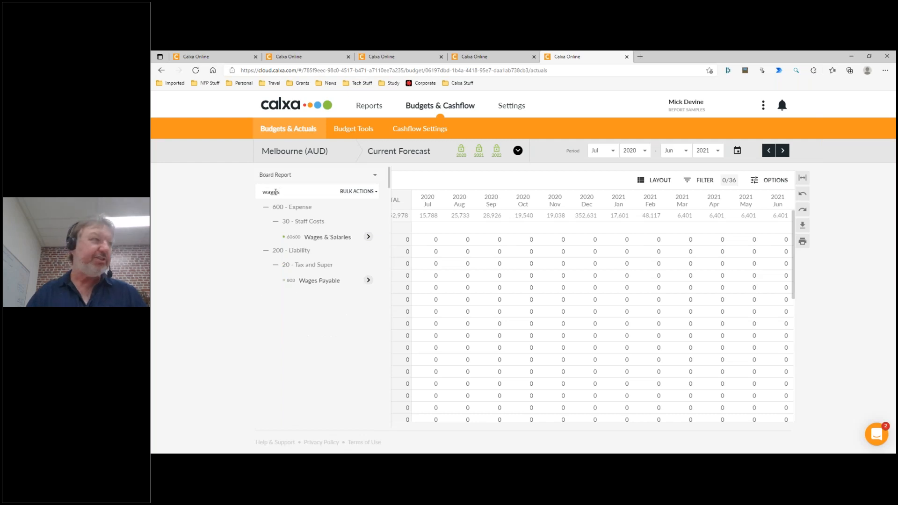
click(334, 239)
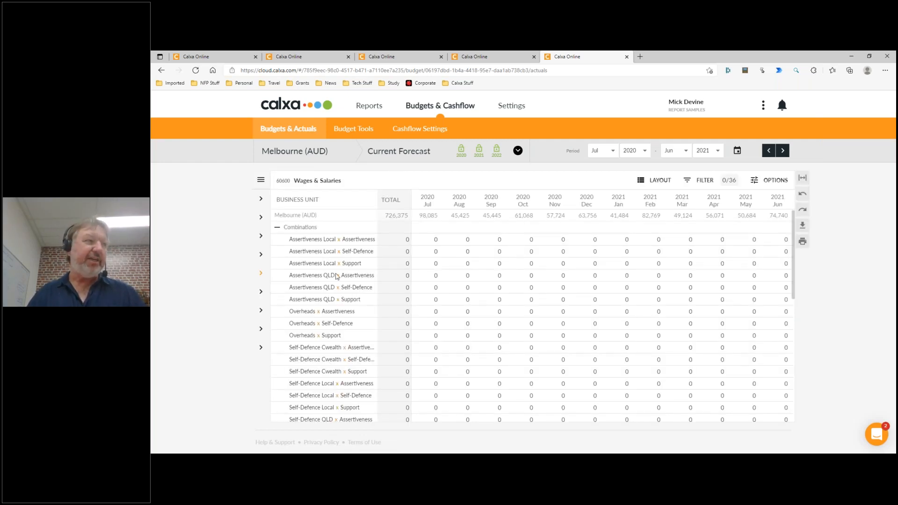
click(277, 227)
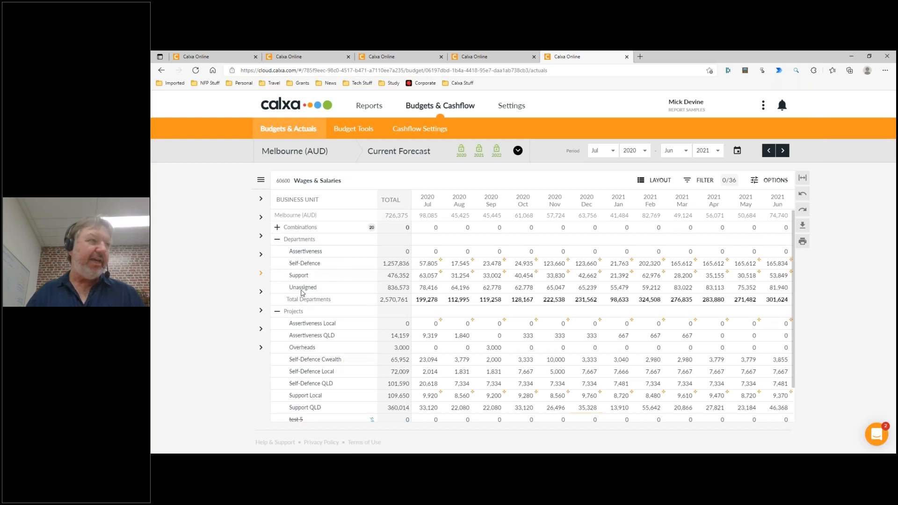
click(277, 239)
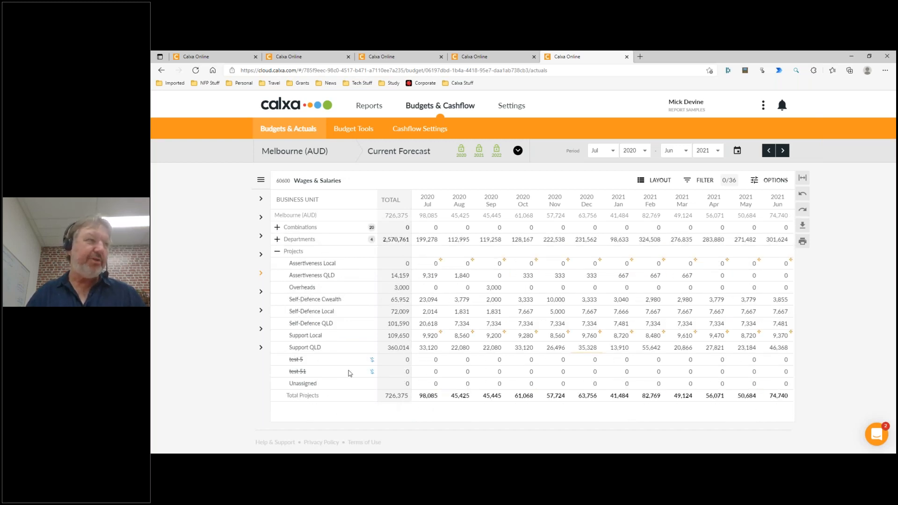
Step: Set the September 2020 Wages & Salaries budget to 1000 for Assertiveness QLD and 2000 for Overheads
click(491, 277)
text(1000)
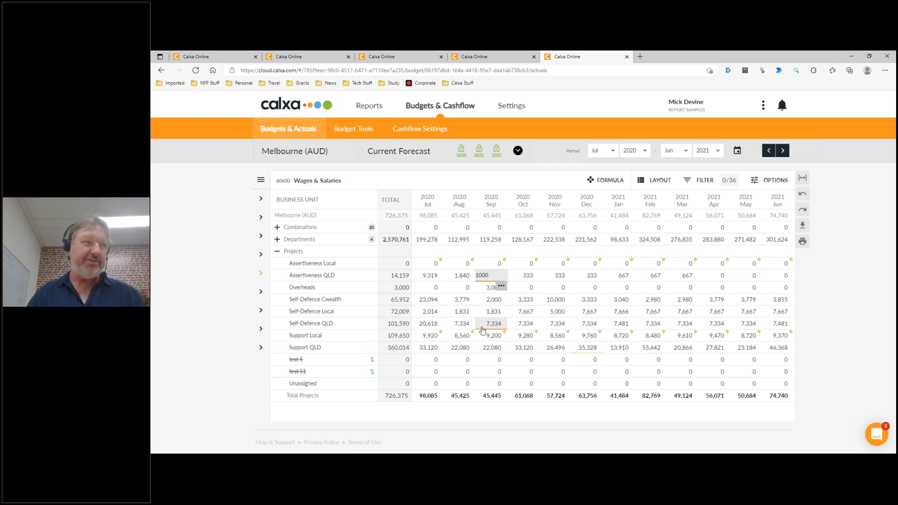
key(Return)
text(2000)
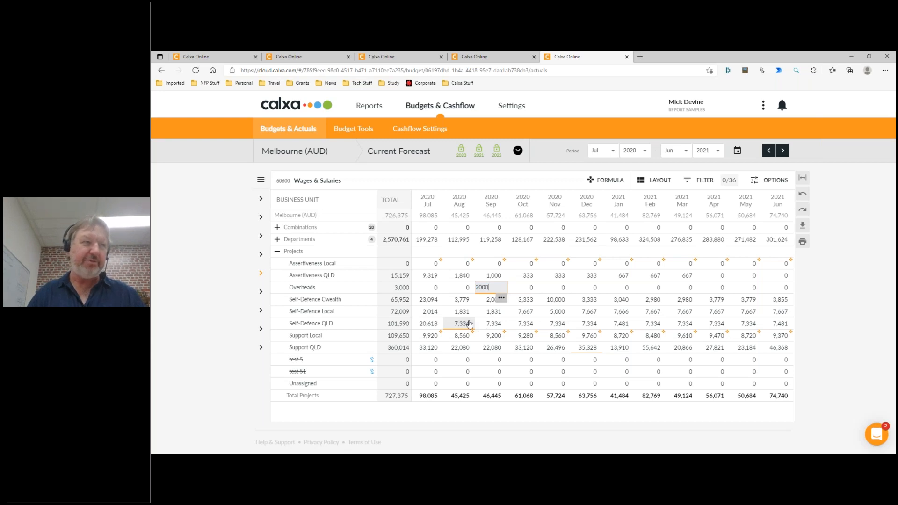
key(Tab)
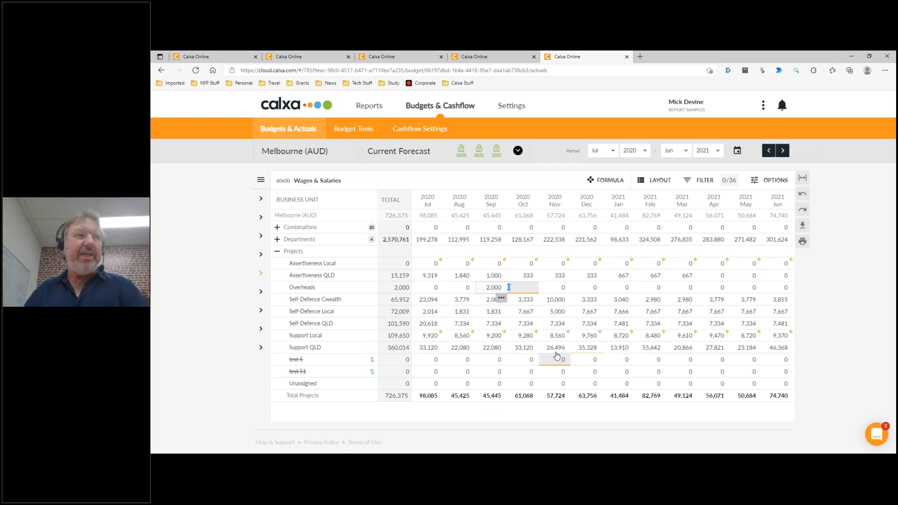
Step: Look over Melbourne's budget versions and the Budget Manager, checking the options for Current Forecast without copying it
click(516, 150)
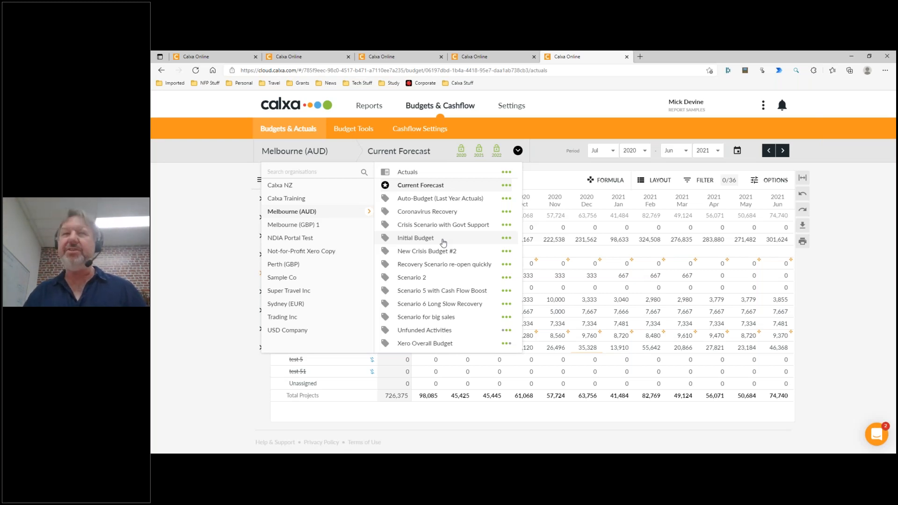
click(362, 133)
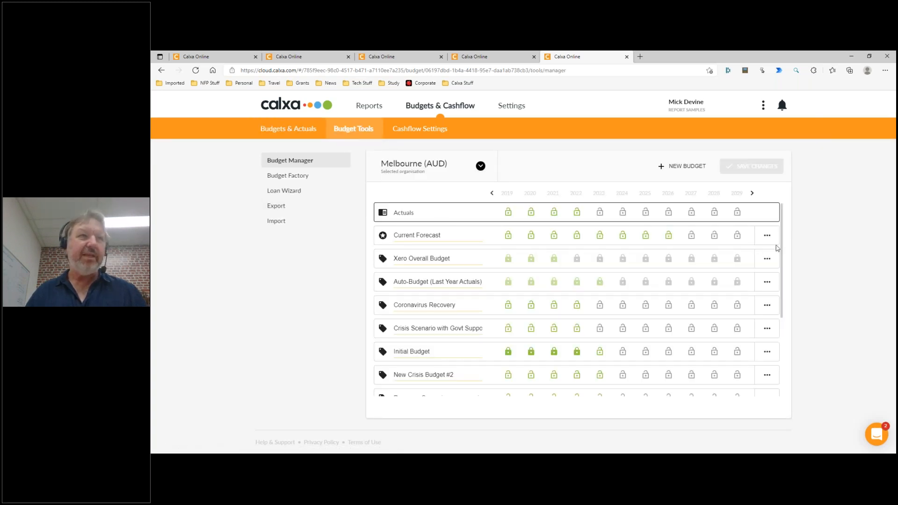
click(767, 237)
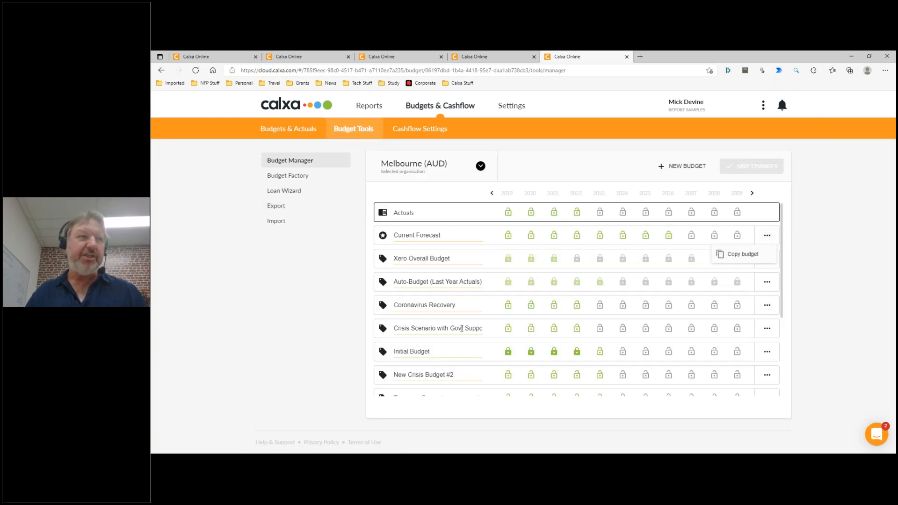
click(464, 306)
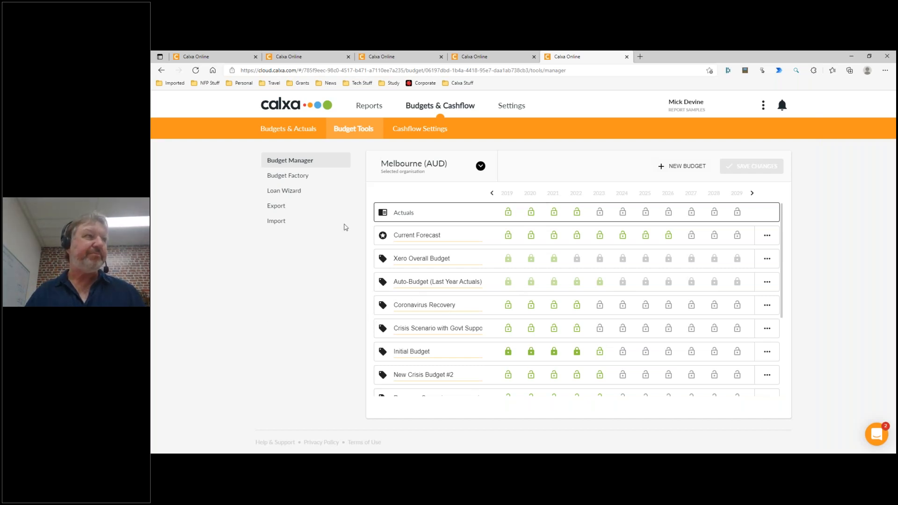
Step: Filter the report builder templates by Actual vs Budget, Profit and Loss and Numbers, and browse the matching templates
click(288, 59)
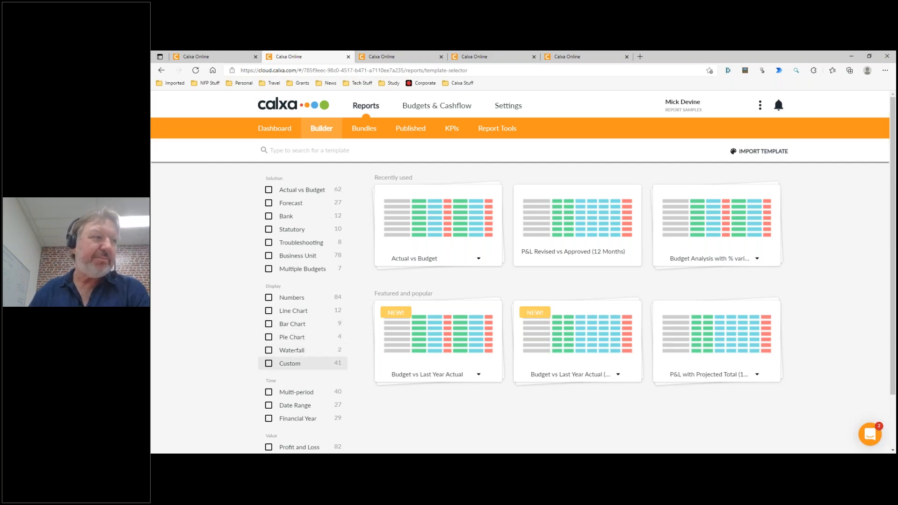
scroll(313, 391, down, 2)
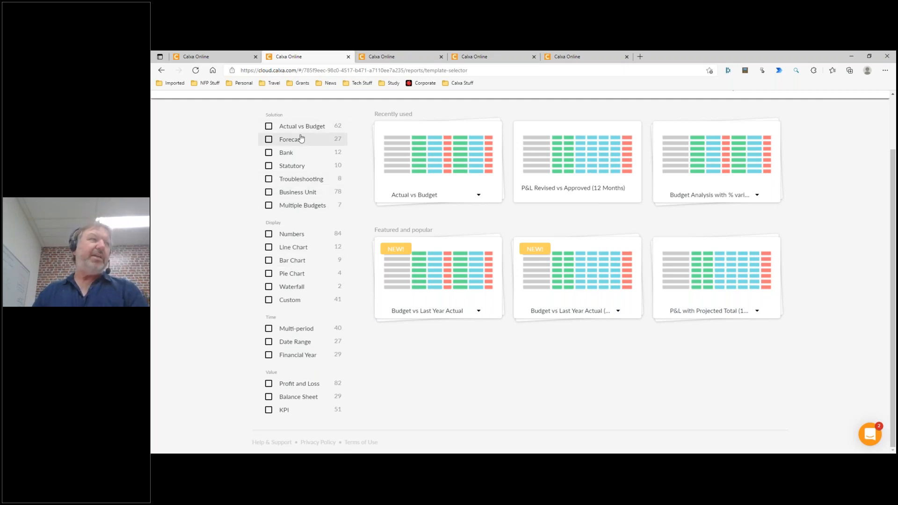
click(269, 125)
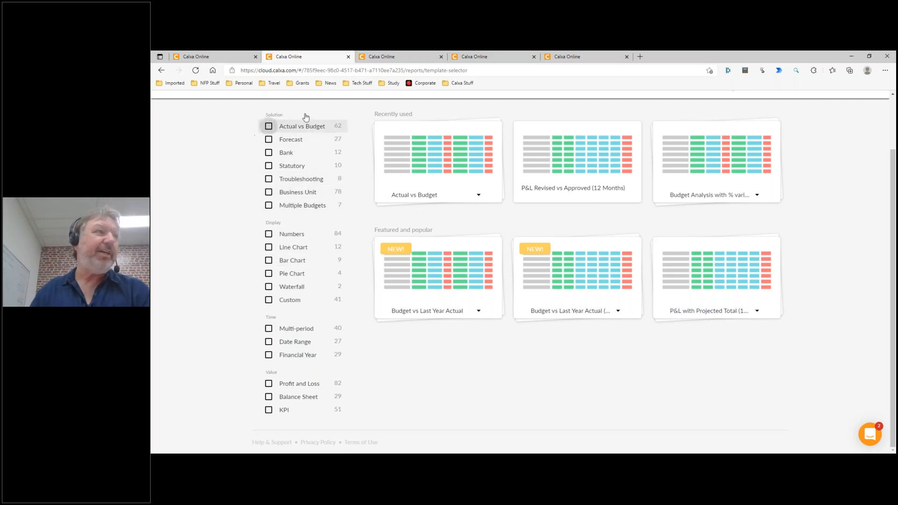
click(268, 385)
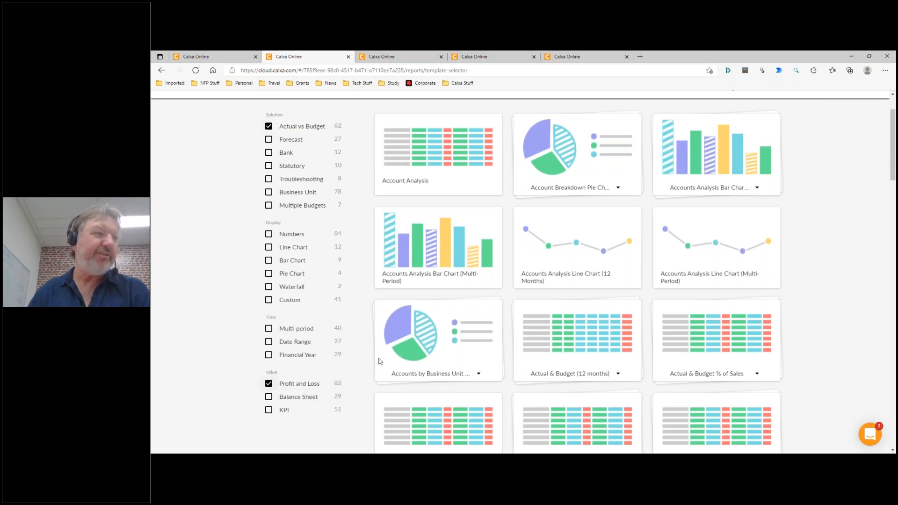
click(269, 234)
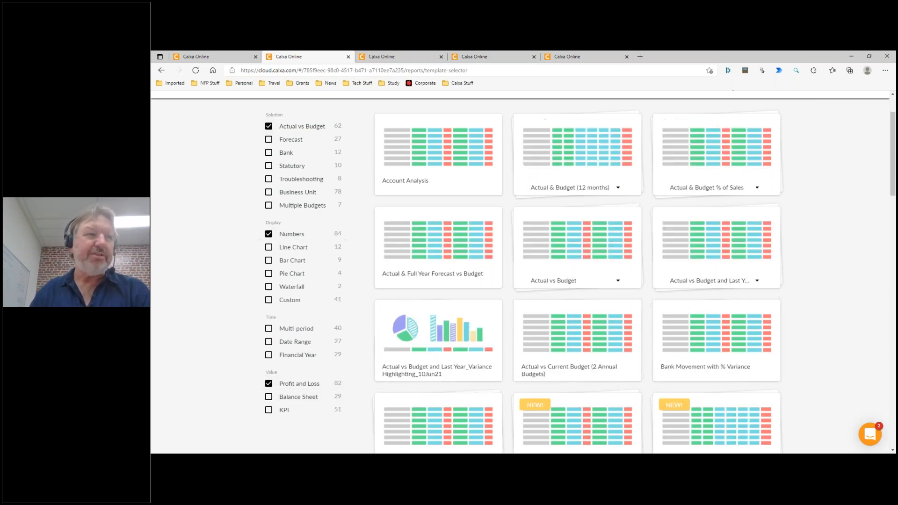
scroll(602, 281, down, 4)
scroll(603, 290, up, 3)
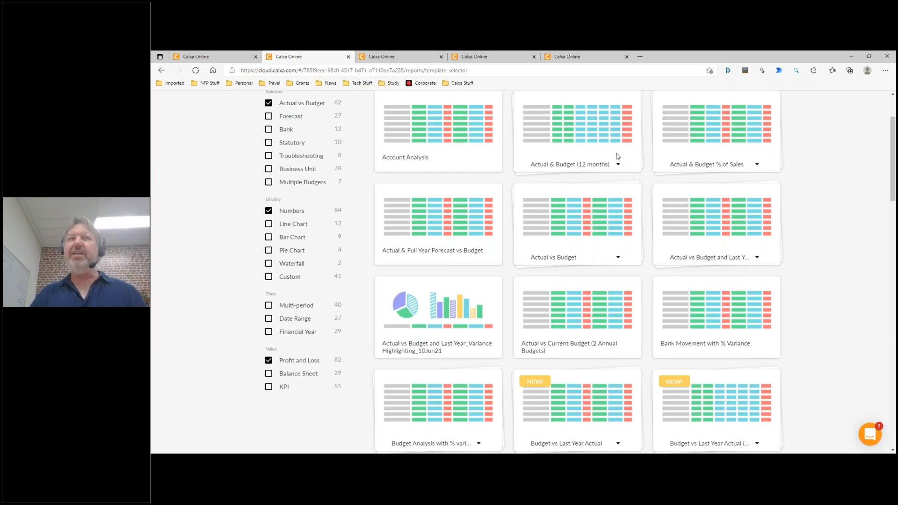
scroll(850, 177, up, 2)
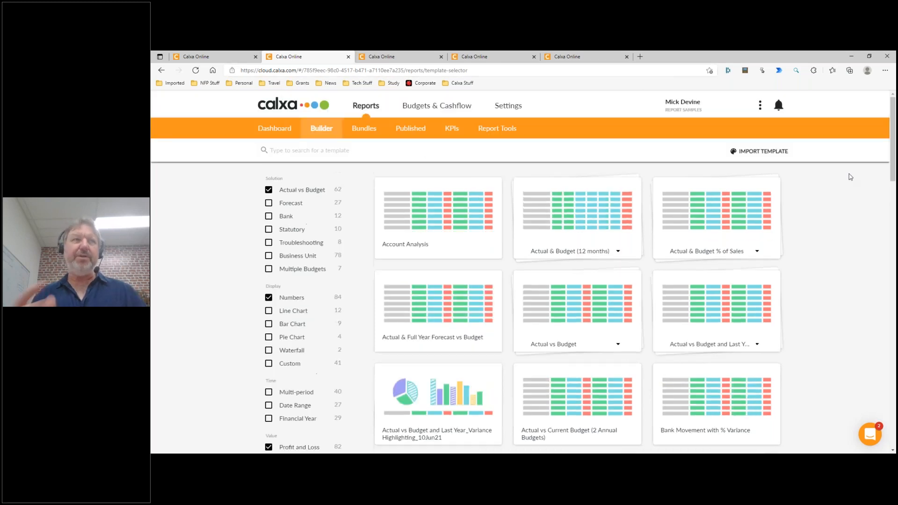
Step: Open the report bundles at 3-Way Forecast Melbourne and choose May as the report month
click(363, 133)
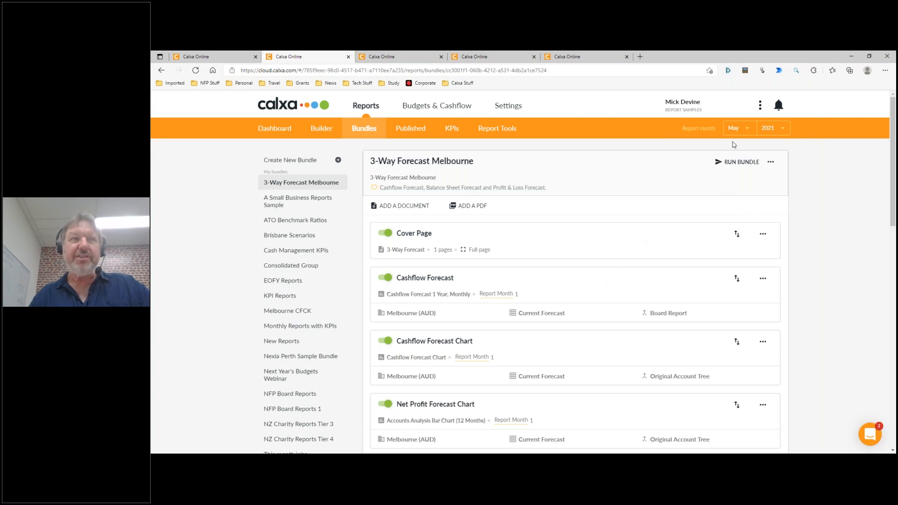
click(751, 132)
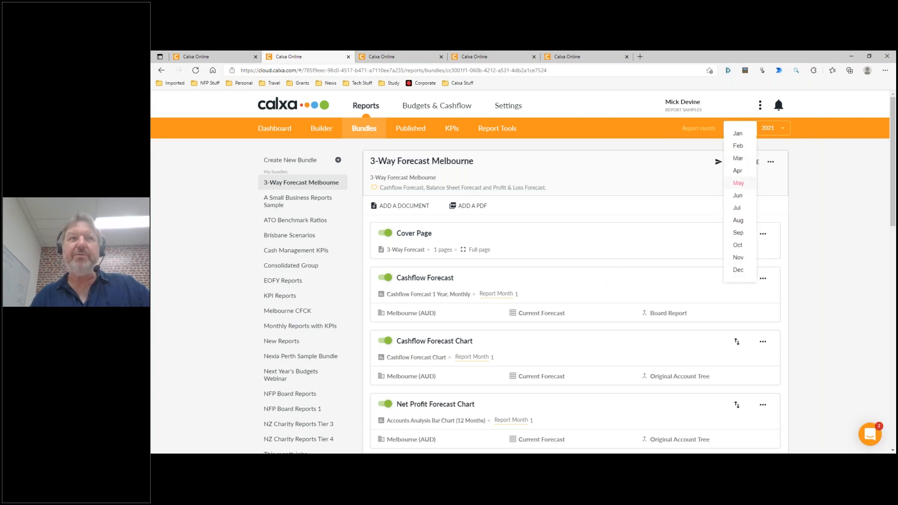
click(746, 181)
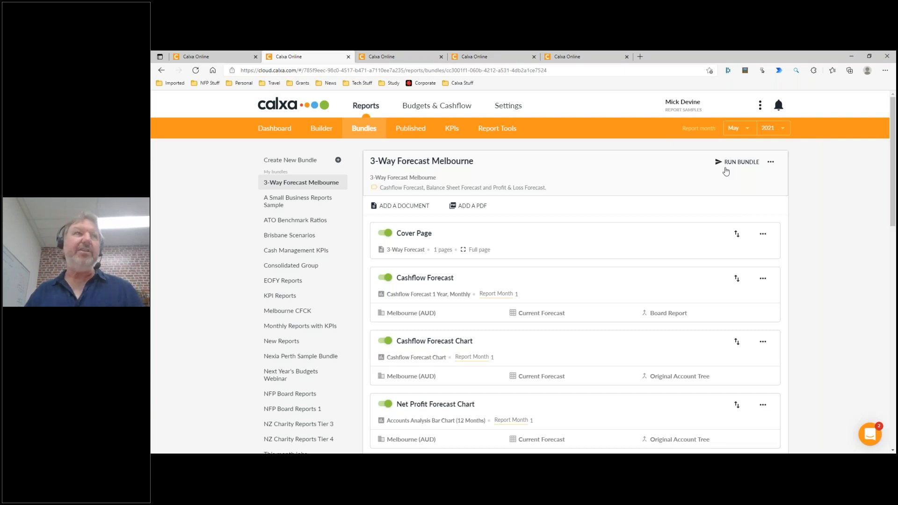
Step: Open the Send Management Reports workflow in the settings
click(582, 58)
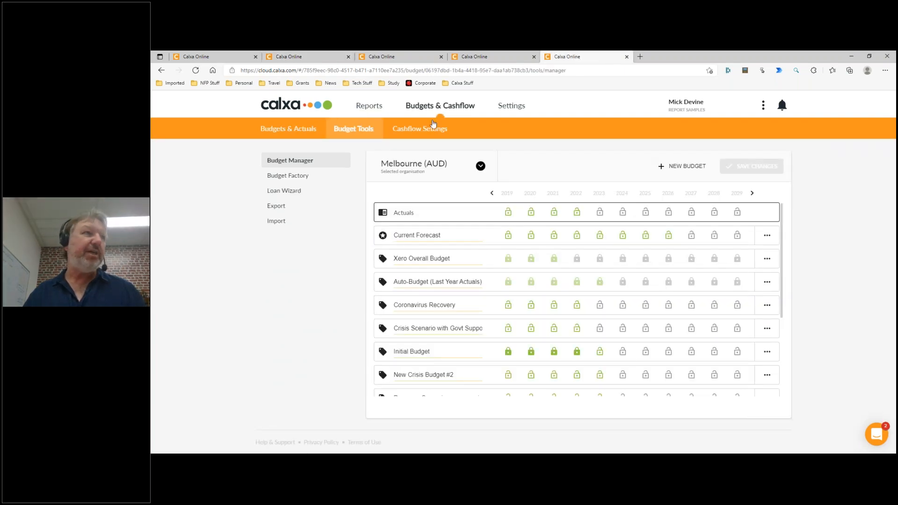
click(518, 112)
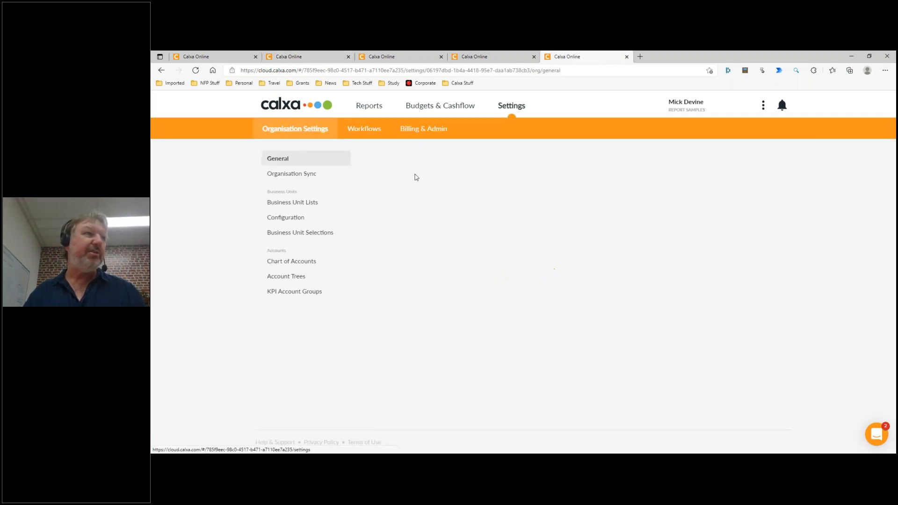
click(364, 130)
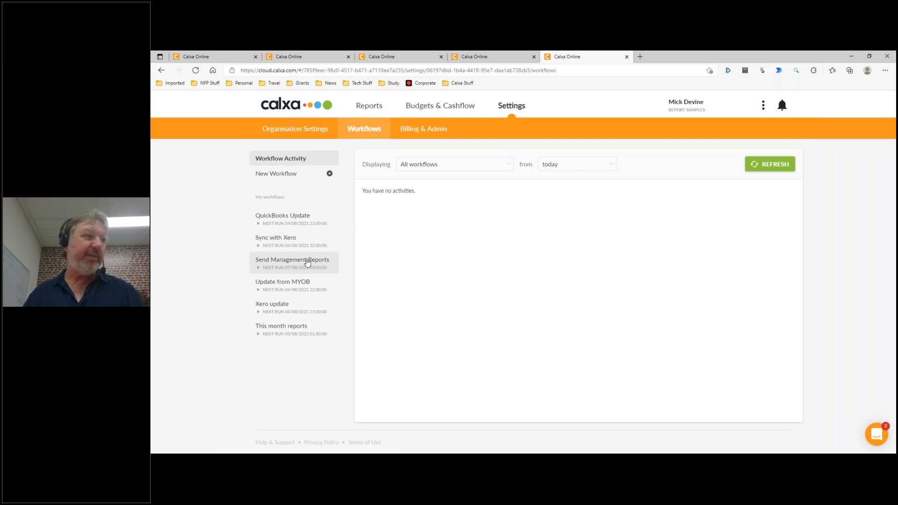
click(307, 263)
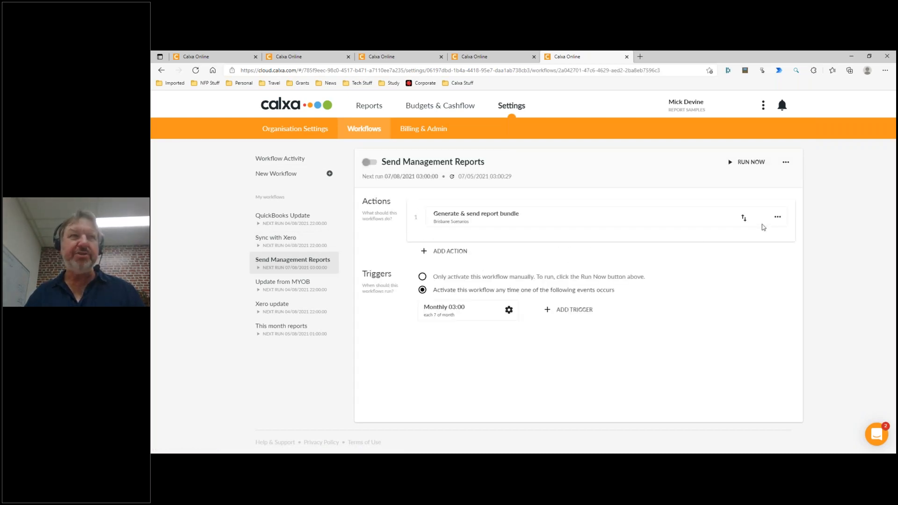
Step: Review the workflow's report bundle action with its recipients and its monthly trigger, closing both without saving
click(777, 218)
click(744, 238)
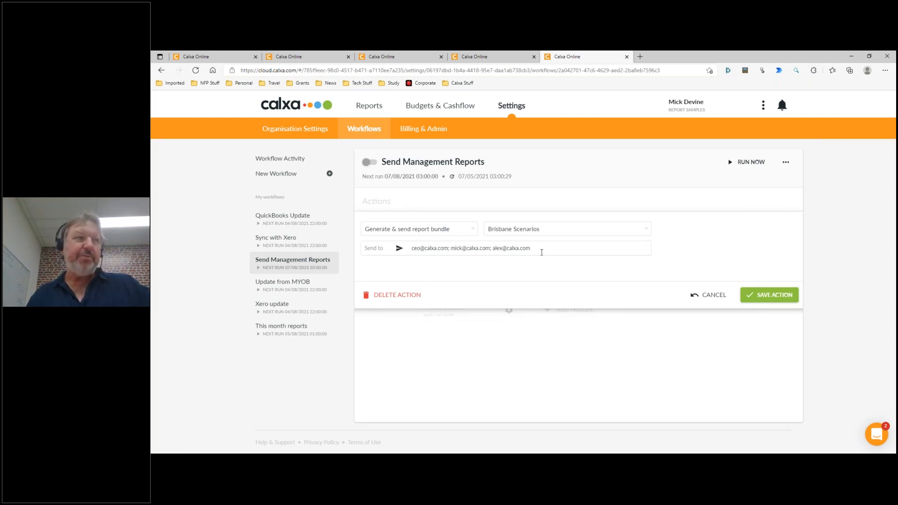
drag(541, 252, 425, 255)
click(715, 295)
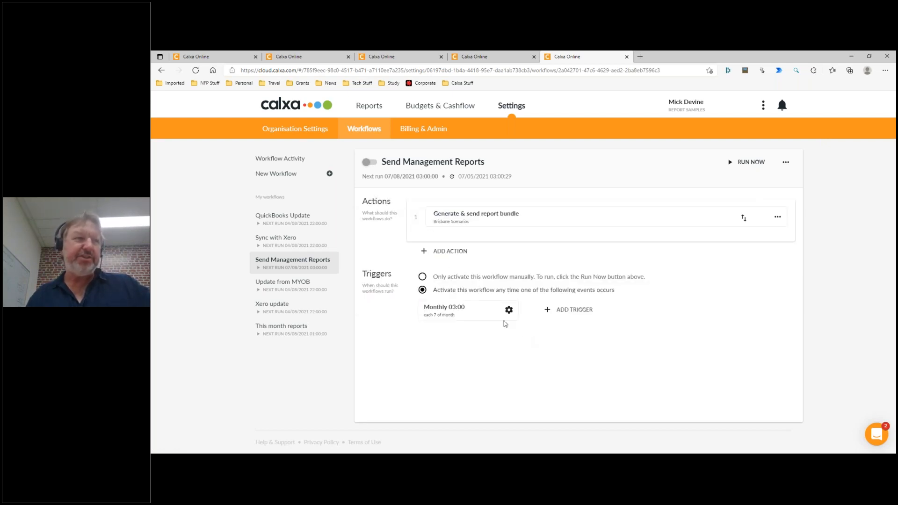
click(508, 311)
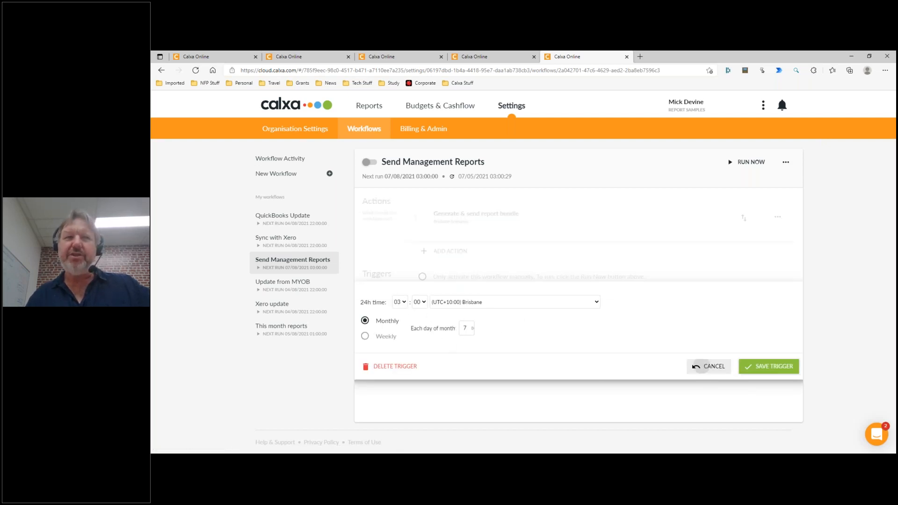
click(709, 367)
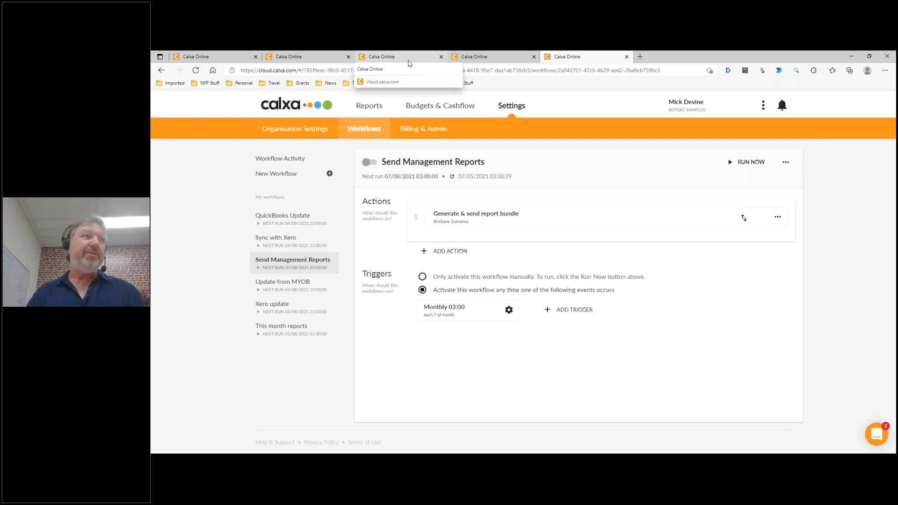
Step: Bring up the generated Monthly Reports bundle for Not for Profit Inc, April 2021
click(405, 59)
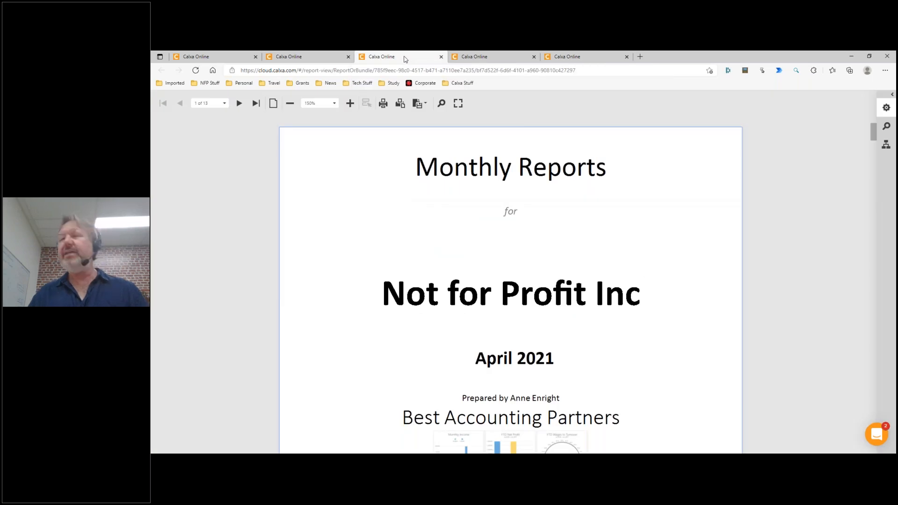